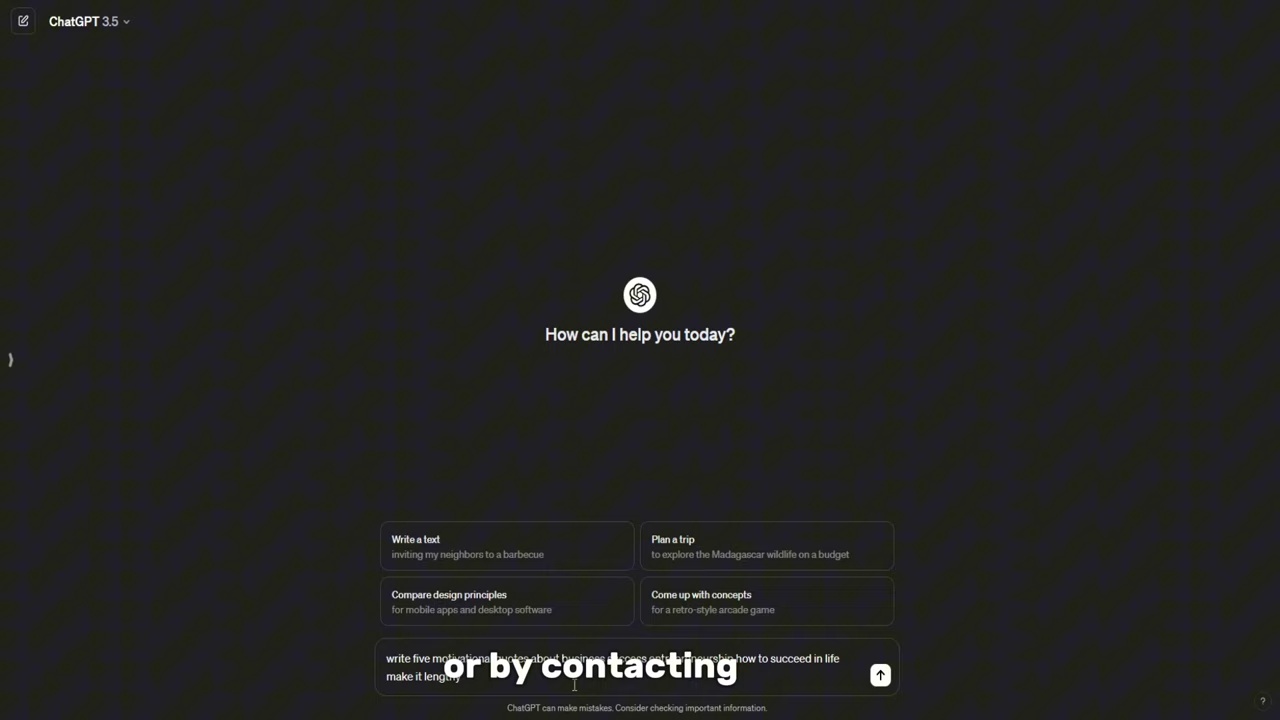
# Step: Send the business-success quotes prompt, then ask ChatGPT to 'make it short'
pyautogui.press('Return')
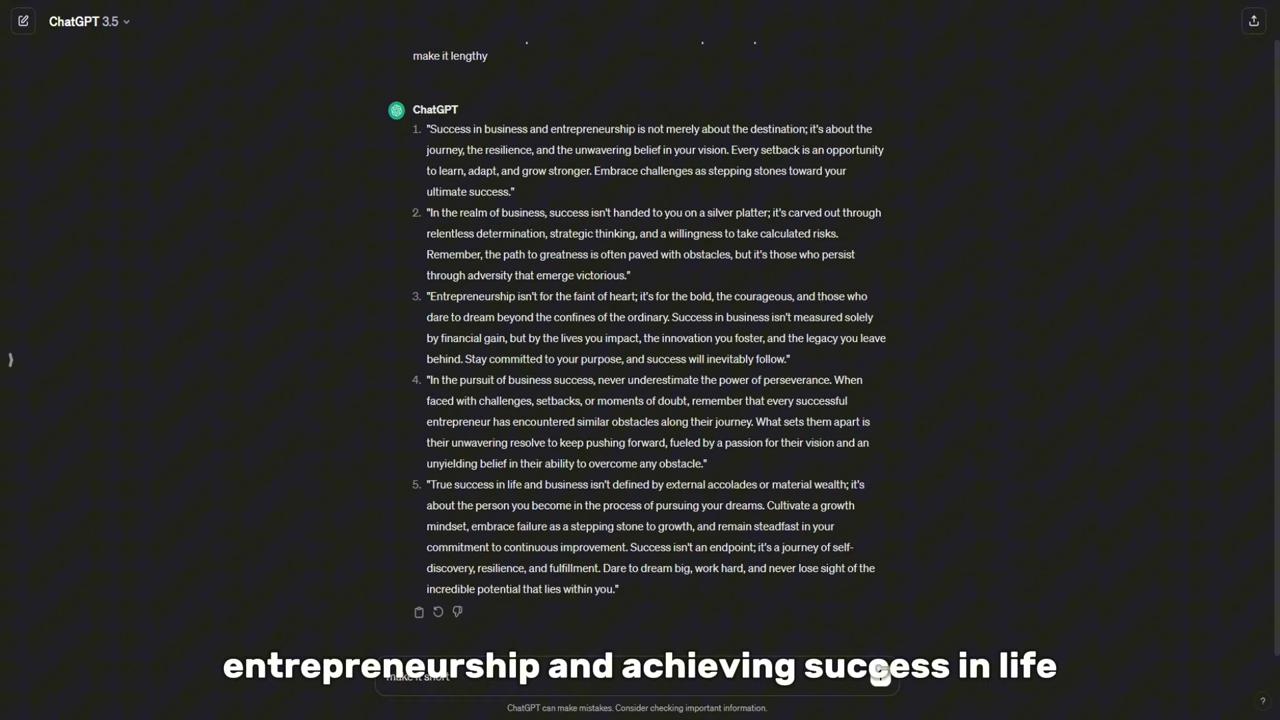
pyautogui.click(878, 675)
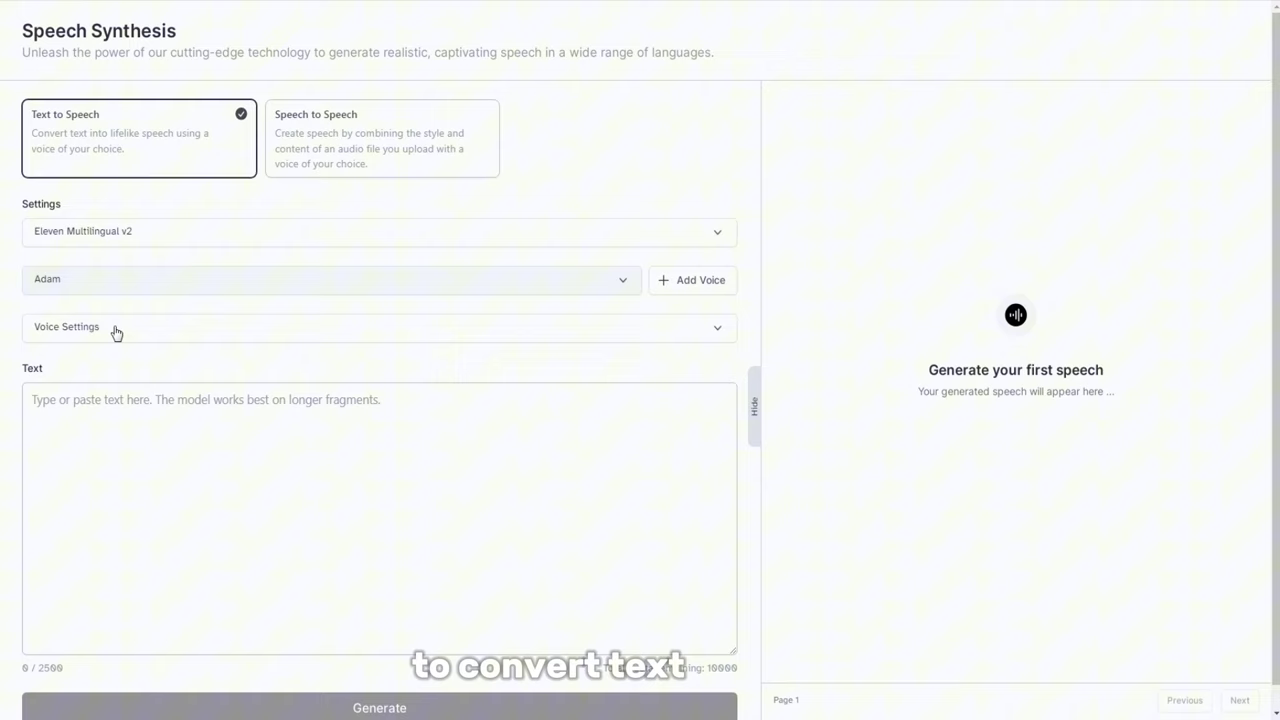
# Step: Browse the premade ElevenLabs voices to pick Brian, with Eleven Turbo v2 as the model
pyautogui.click(140, 280)
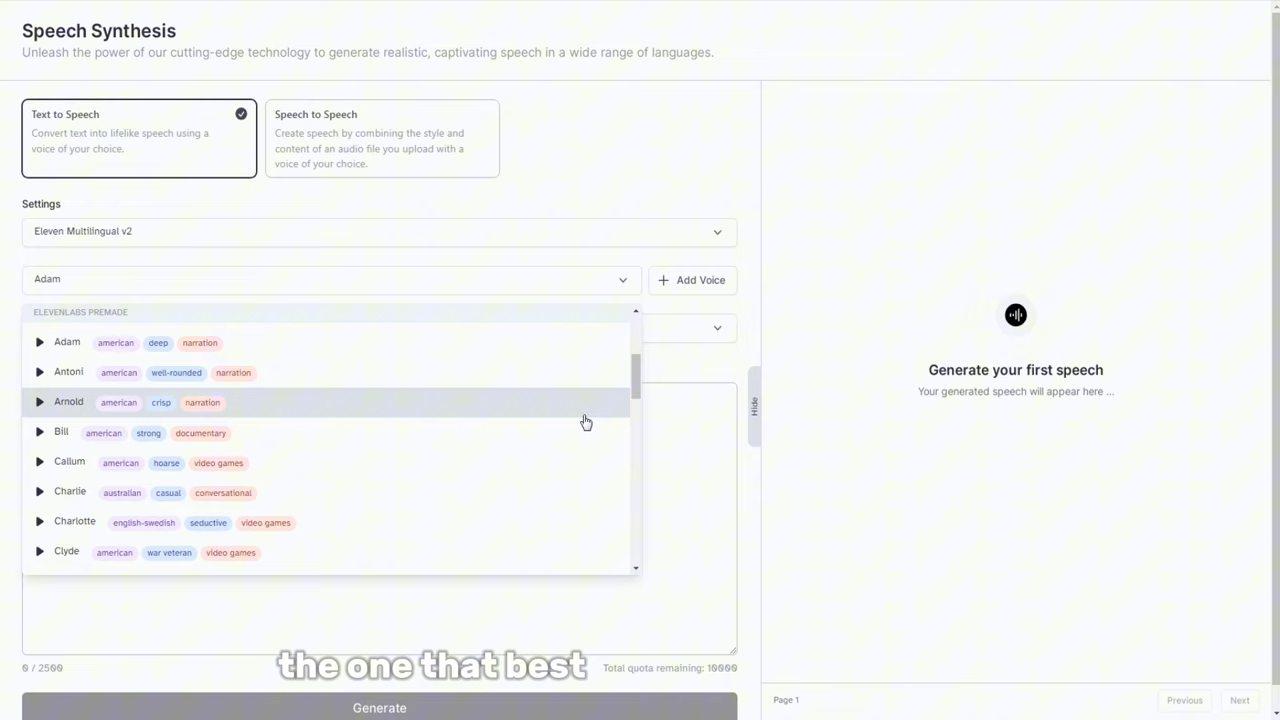
pyautogui.scroll(-1, 446, 440)
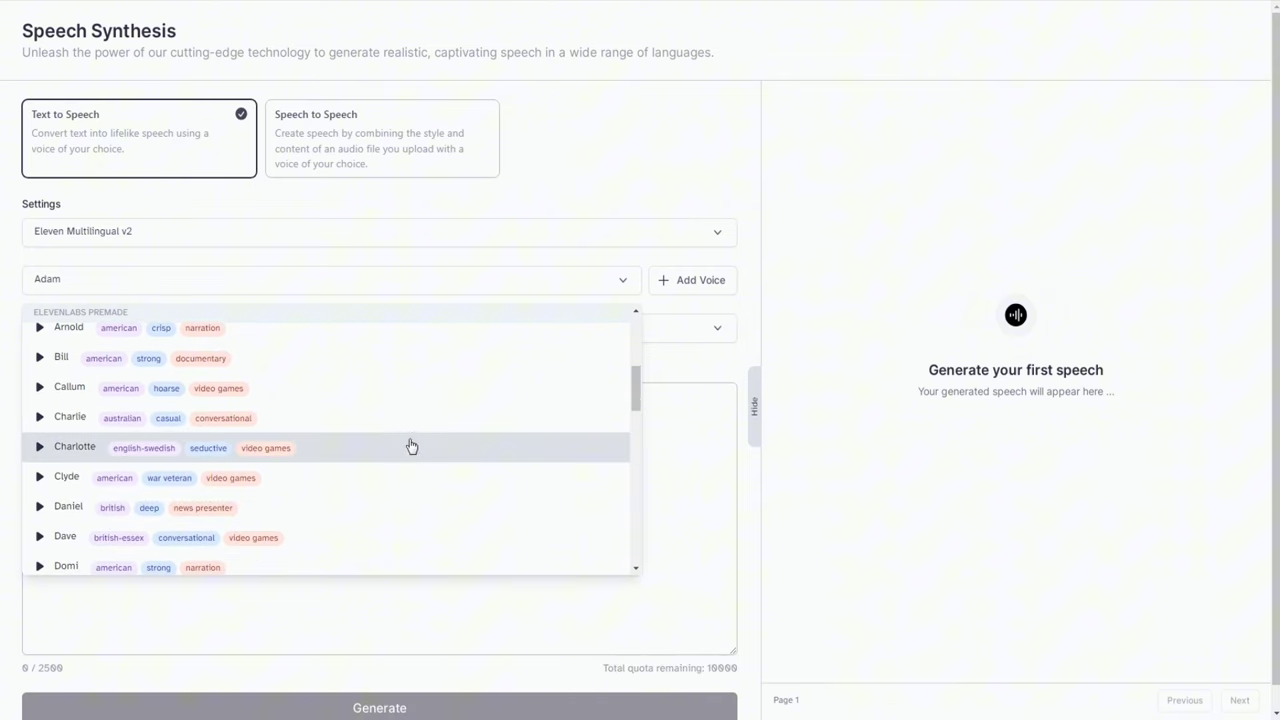
pyautogui.scroll(-1, 395, 460)
pyautogui.scroll(-1, 300, 510)
pyautogui.scroll(4, 220, 520)
pyautogui.scroll(2, 149, 423)
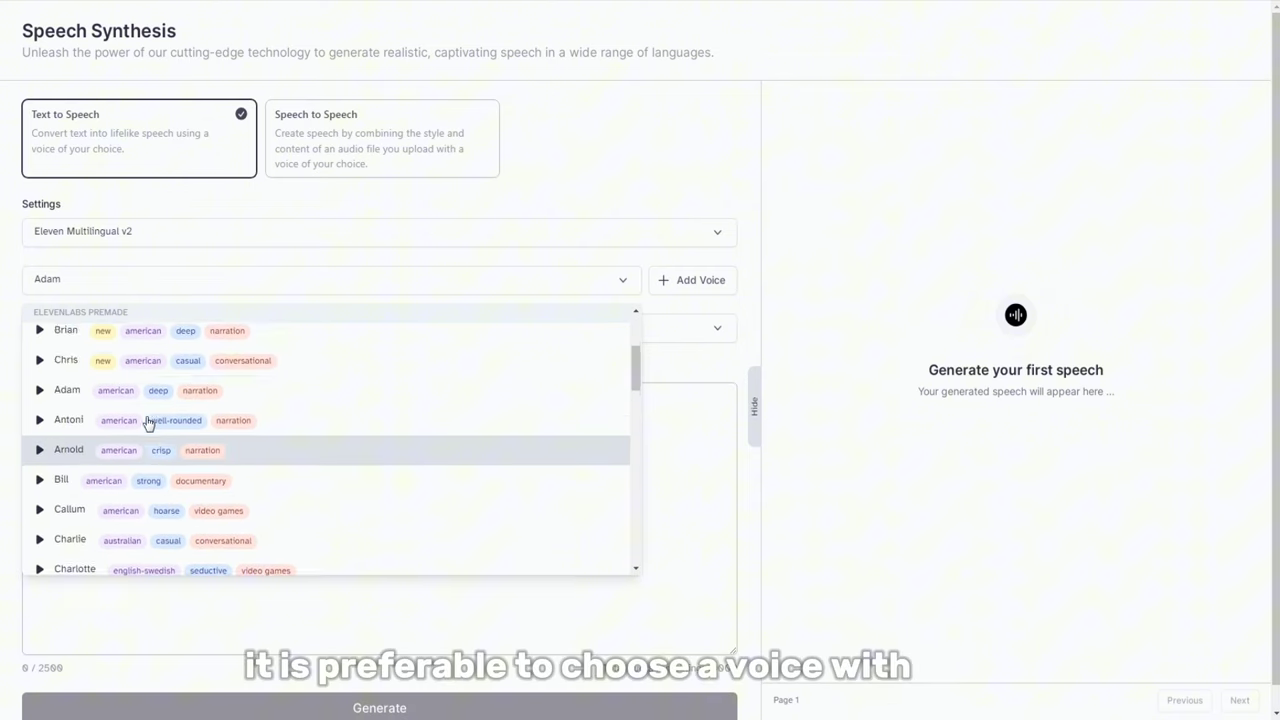
pyautogui.scroll(1, 129, 390)
pyautogui.scroll(1, 110, 400)
pyautogui.scroll(-1, 120, 425)
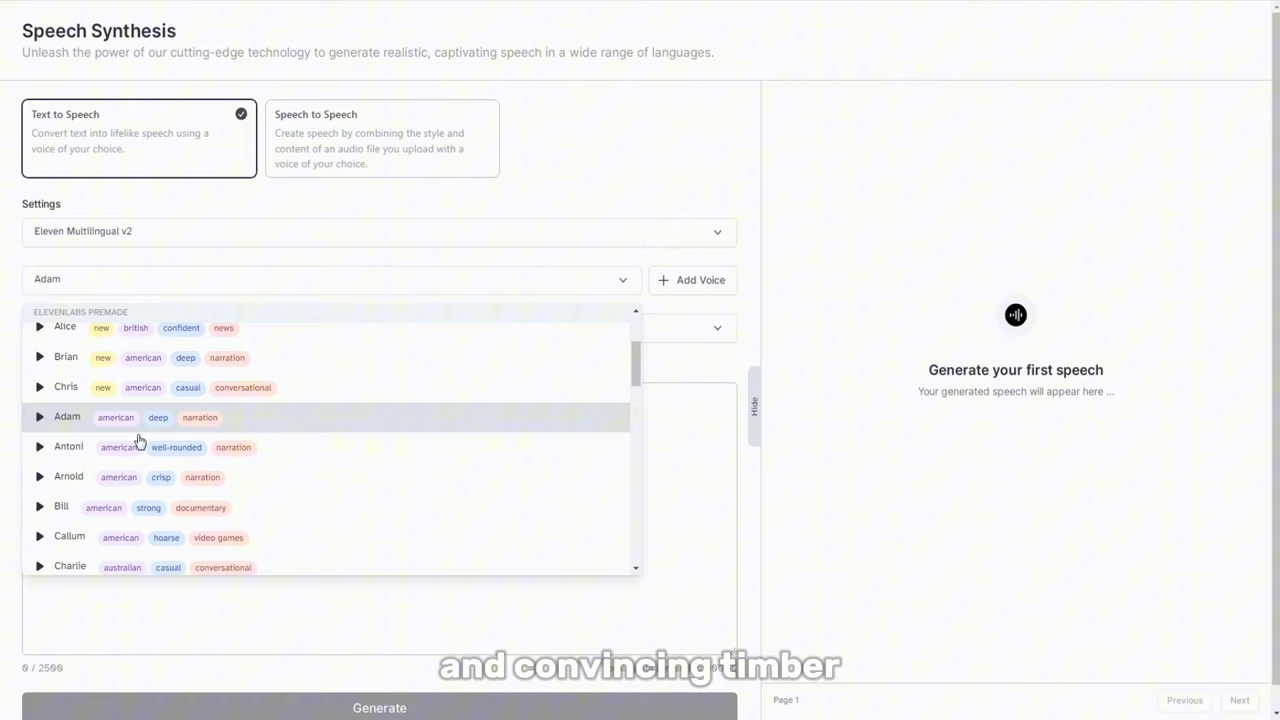
pyautogui.scroll(-1, 190, 445)
pyautogui.scroll(-1, 180, 465)
pyautogui.scroll(-1, 142, 500)
pyautogui.scroll(-1, 160, 525)
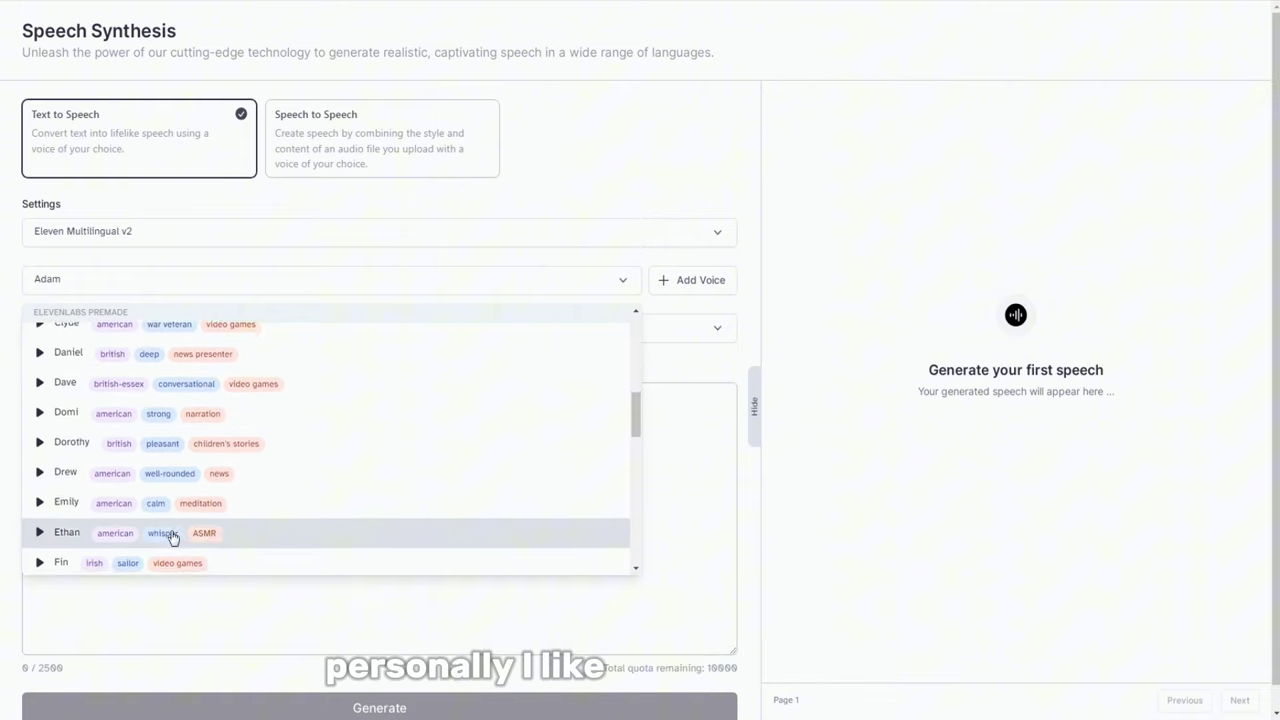
pyautogui.scroll(-2, 190, 495)
pyautogui.scroll(8, 200, 486)
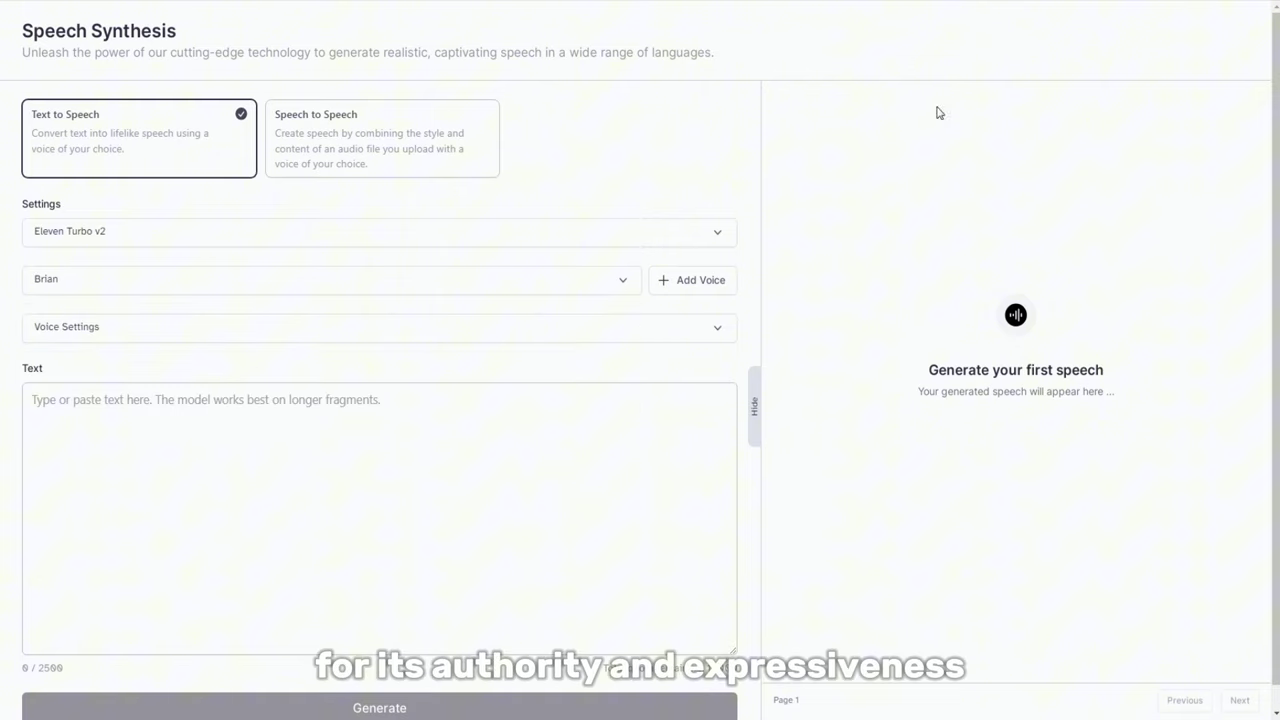
# Step: Confirm Eleven Turbo v2 in the model list and check the stability and clarity voice settings
pyautogui.click(236, 238)
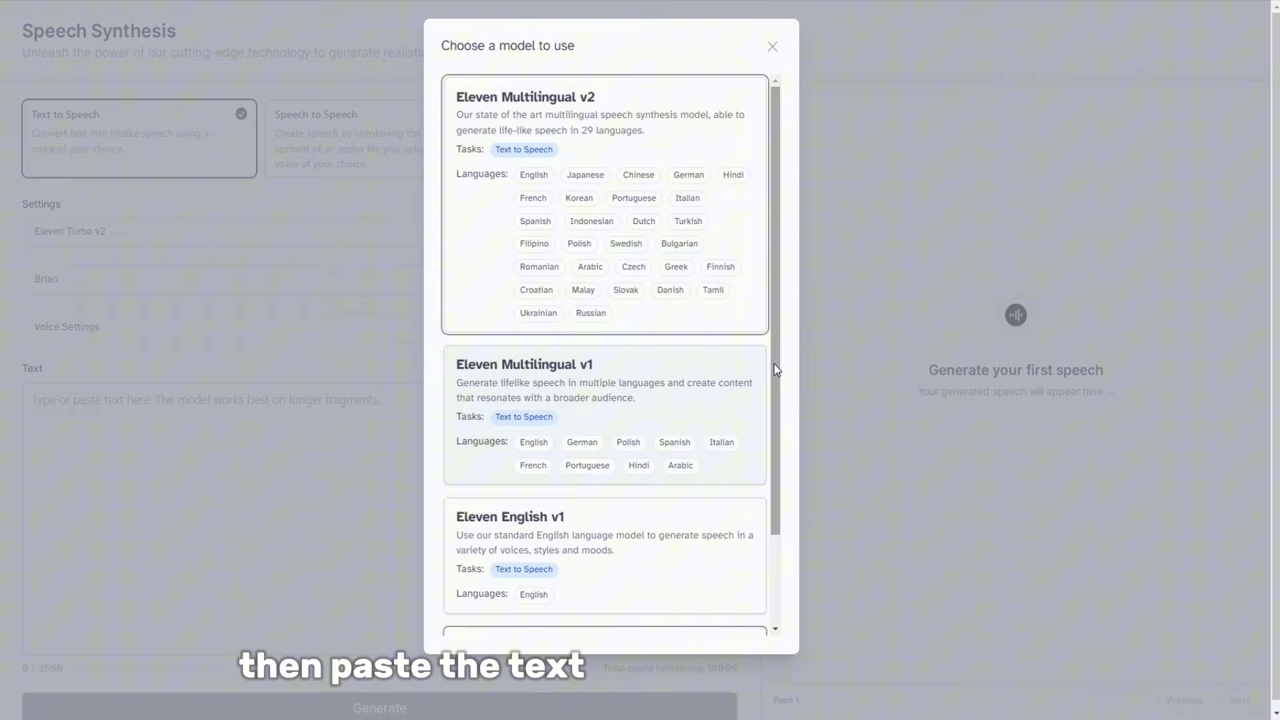
pyautogui.click(743, 620)
pyautogui.click(285, 332)
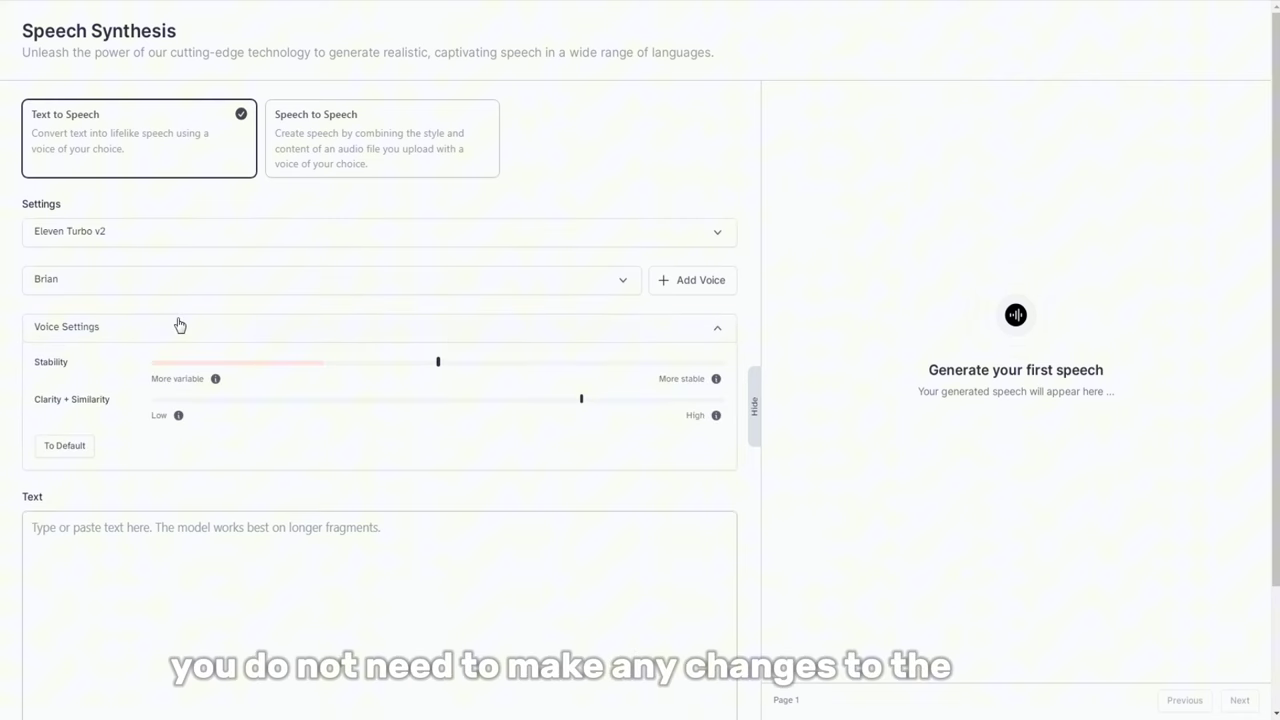
pyautogui.click(179, 325)
# Step: Paste the short success quote as the text and generate Brian's speech
pyautogui.scroll(-1, 160, 410)
pyautogui.write('Success in business and life is a journey of self-discovery and growth. Dare to dream big, work hard, and never lose sight of your potential. Remember, greatness lies within your resilience and determination.')
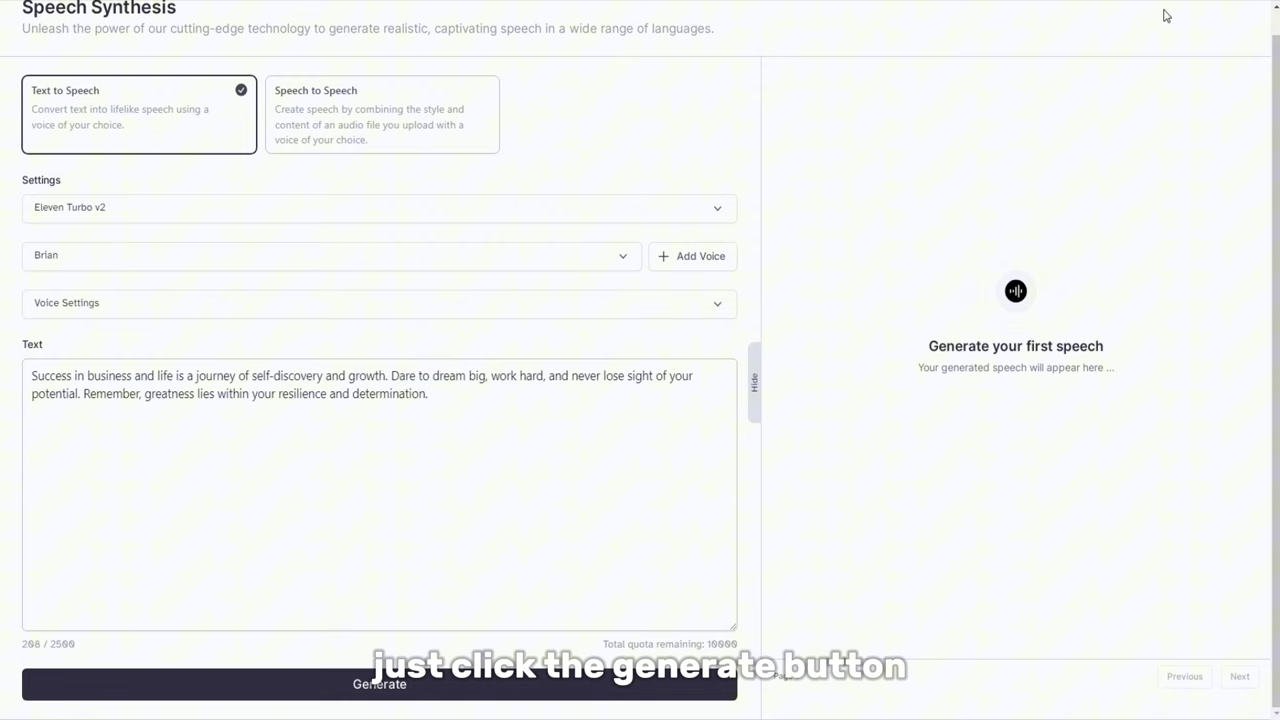
pyautogui.click(372, 684)
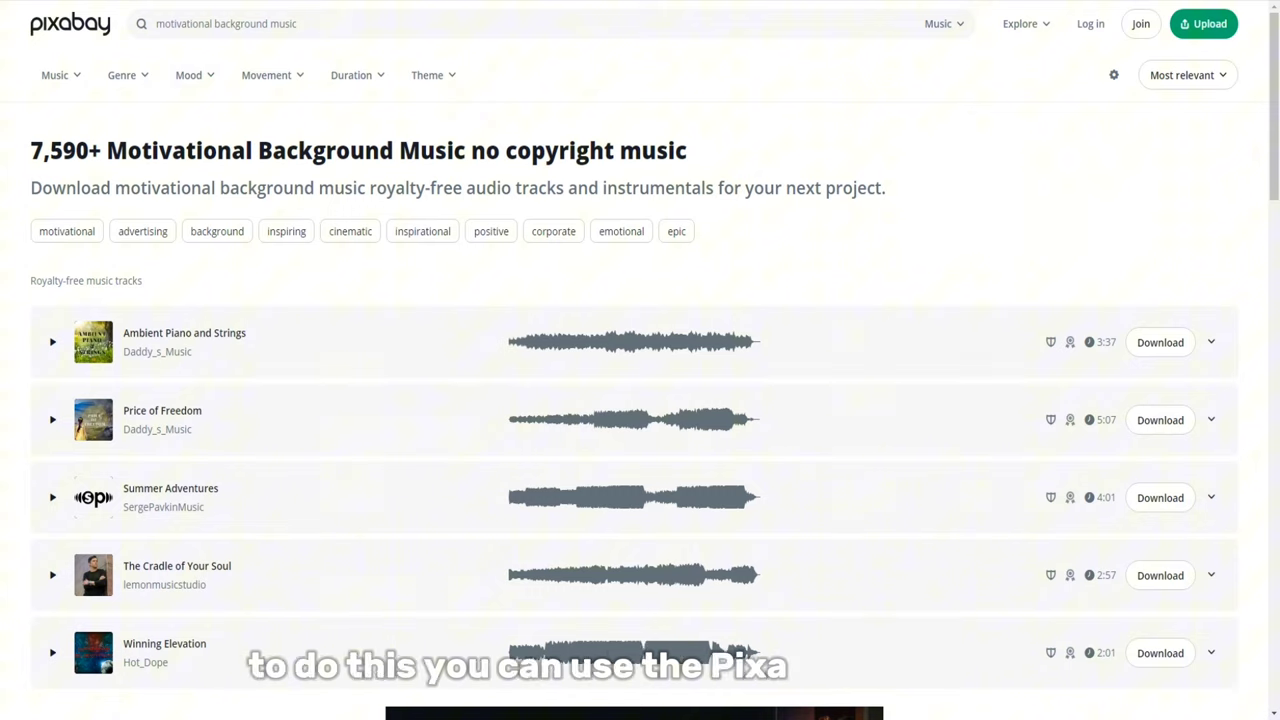
# Step: Preview the Summer Adventures track and scroll through the other motivational music tracks
pyautogui.click(666, 497)
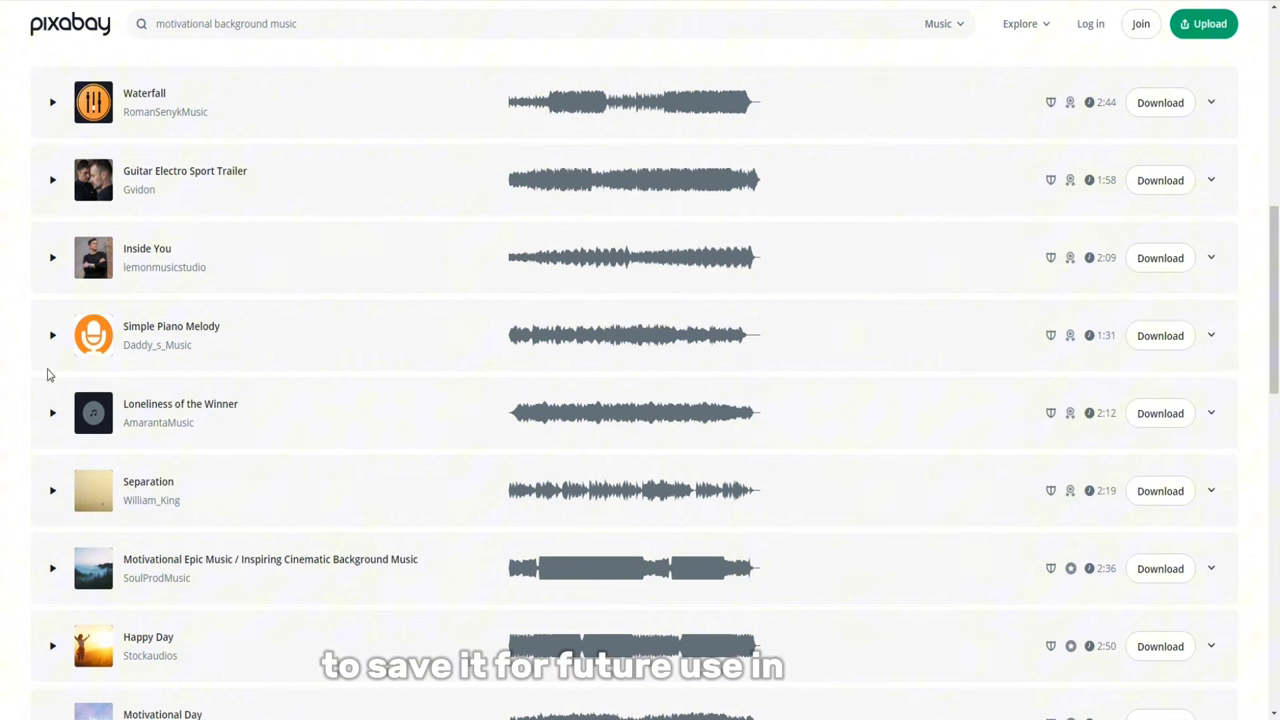
pyautogui.scroll(-3, 1246, 380)
pyautogui.scroll(-1, 1166, 380)
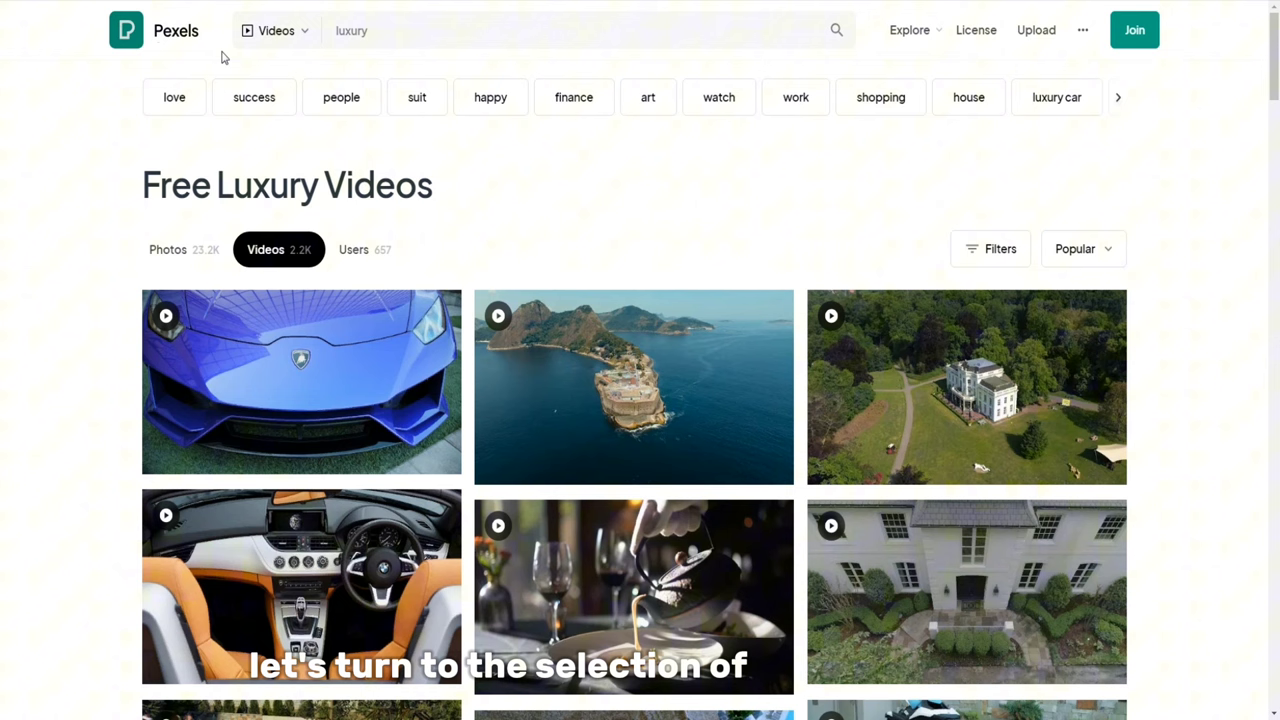
# Step: Filter the Pexels luxury video results to Vertical orientation only
pyautogui.click(298, 31)
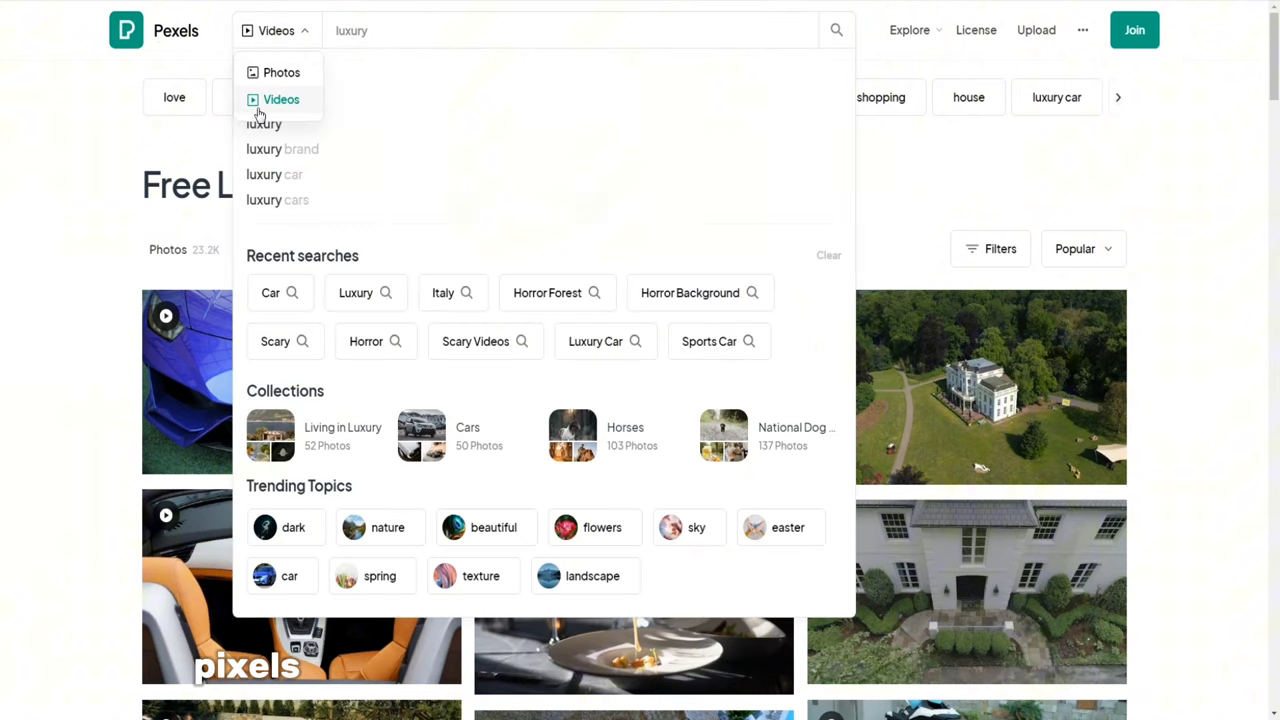
pyautogui.click(951, 207)
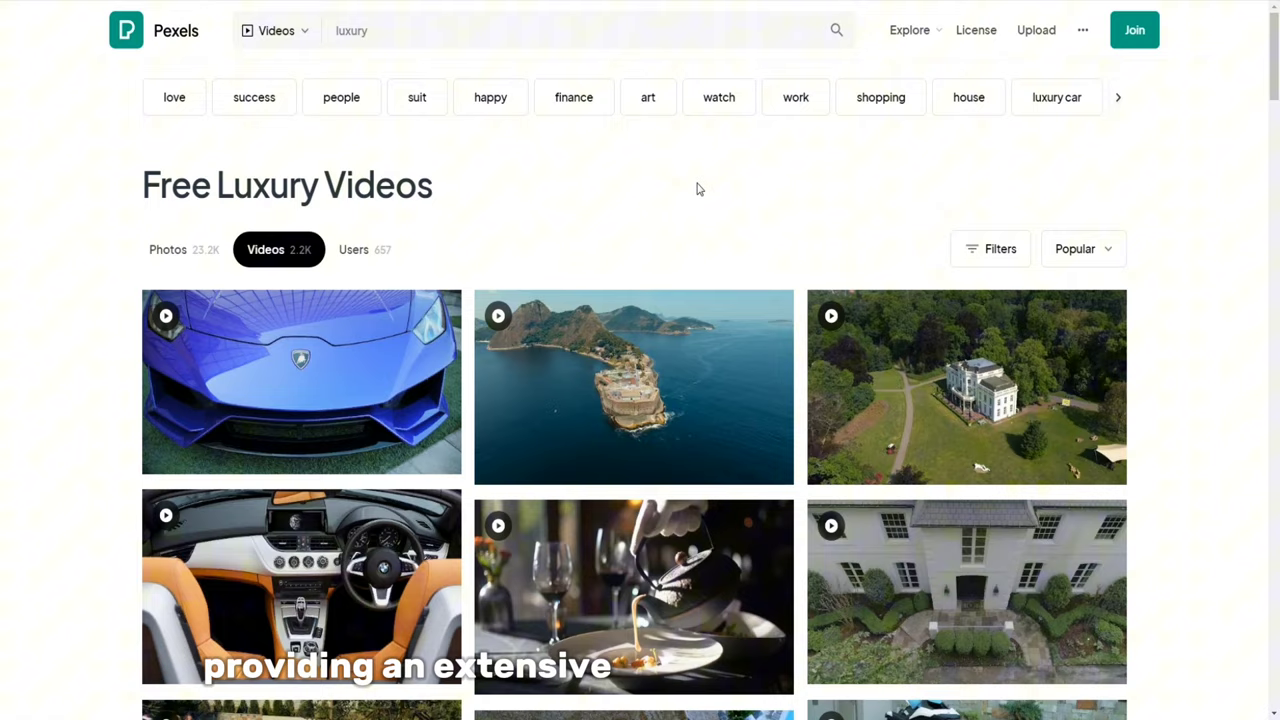
pyautogui.scroll(-5, 698, 189)
pyautogui.scroll(2, 646, 440)
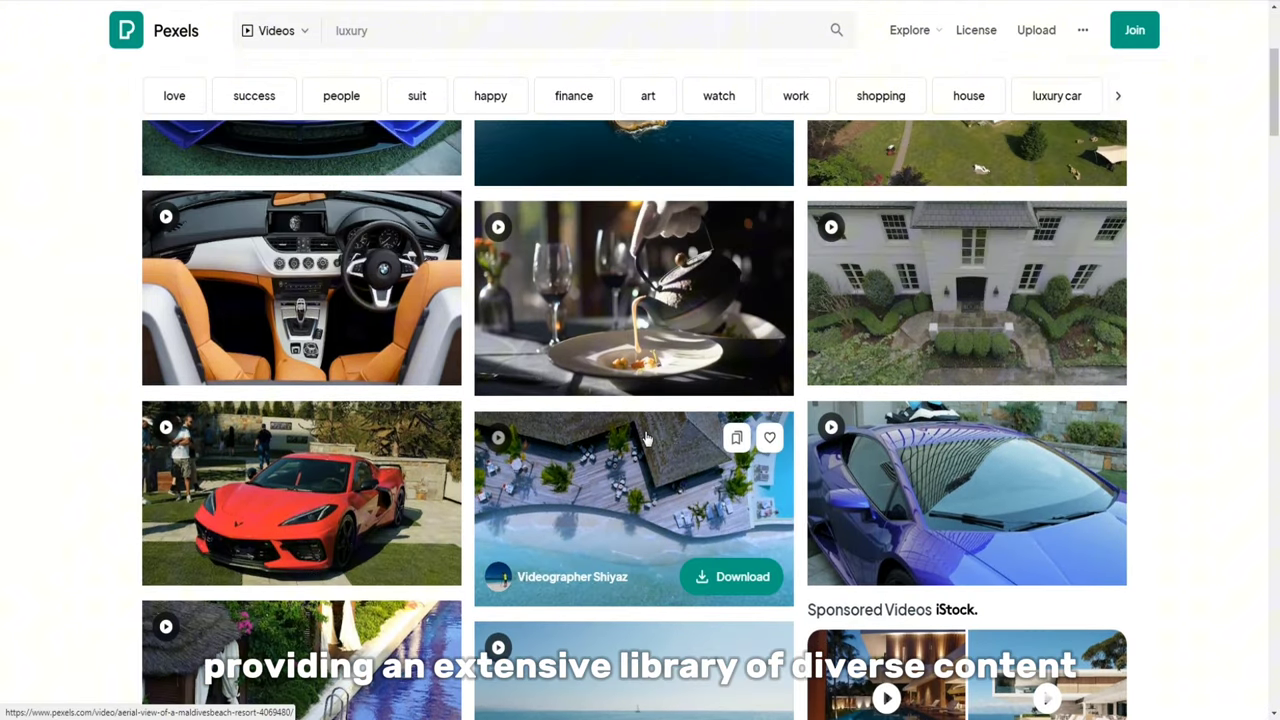
pyautogui.scroll(3, 646, 440)
pyautogui.click(980, 262)
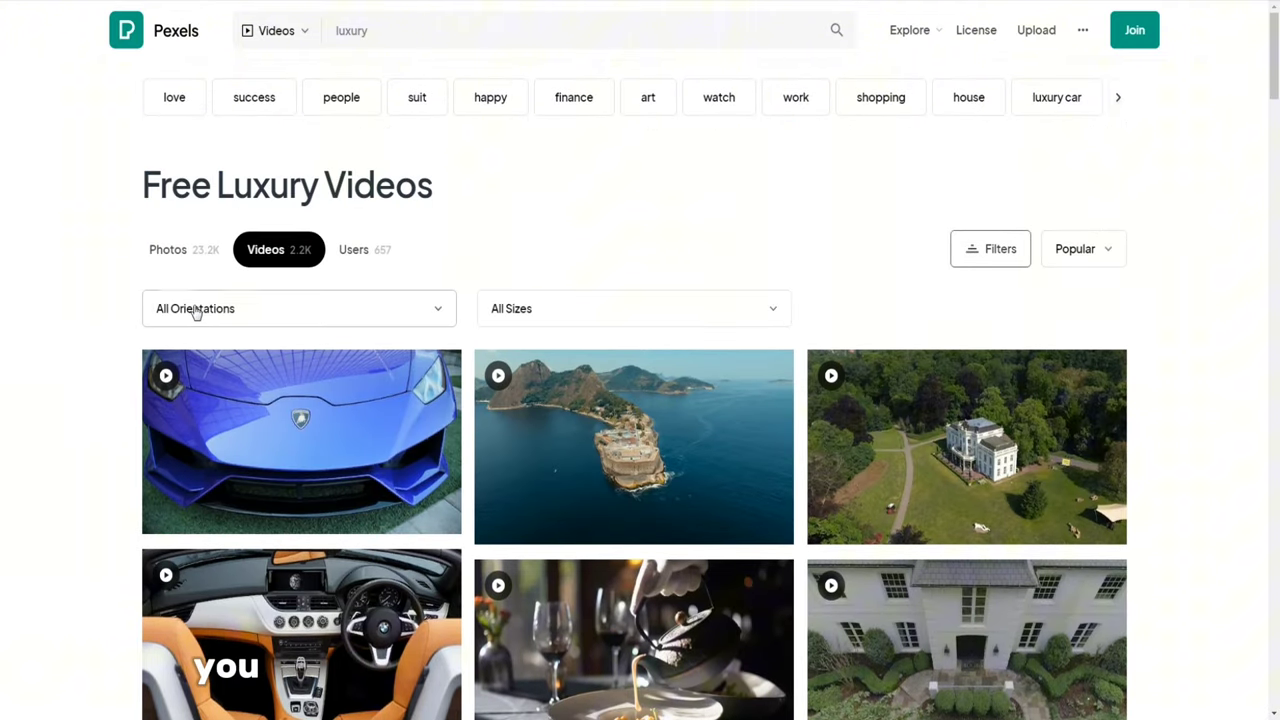
pyautogui.click(200, 309)
pyautogui.click(200, 427)
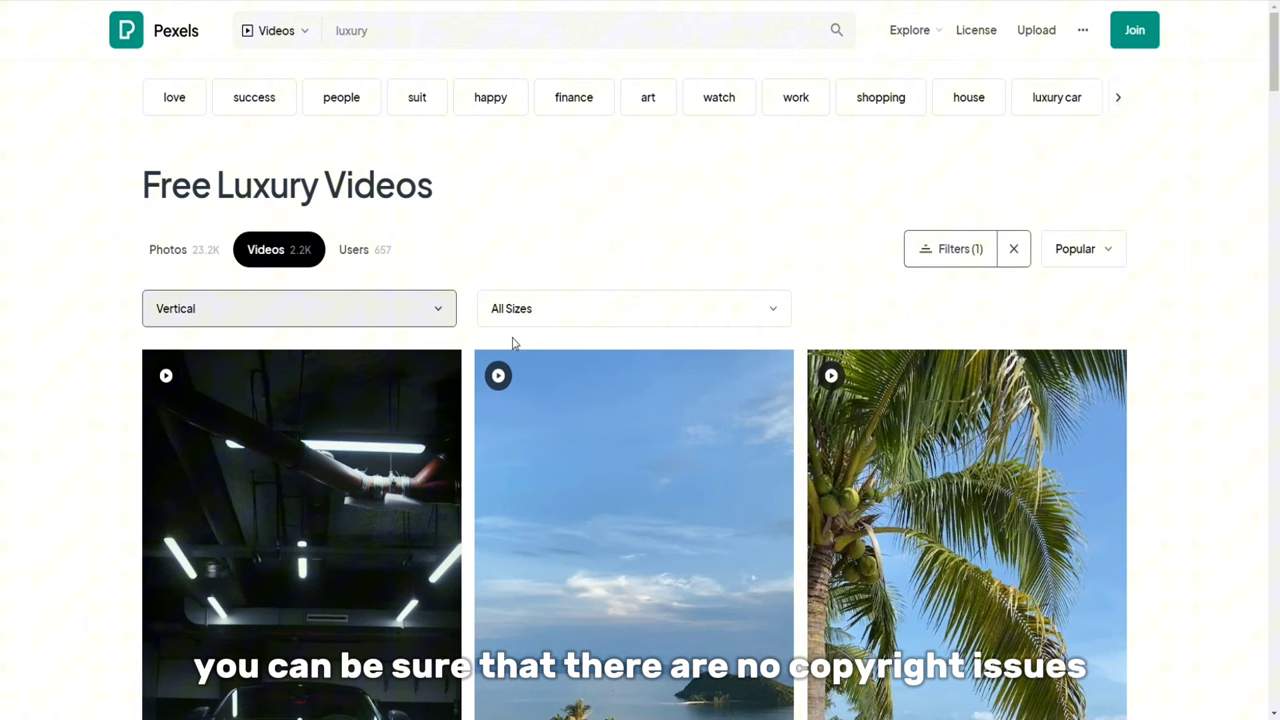
# Step: Scroll through the vertical luxury clips to choose footage
pyautogui.scroll(-2, 502, 424)
pyautogui.scroll(-1, 502, 423)
pyautogui.scroll(-1, 634, 403)
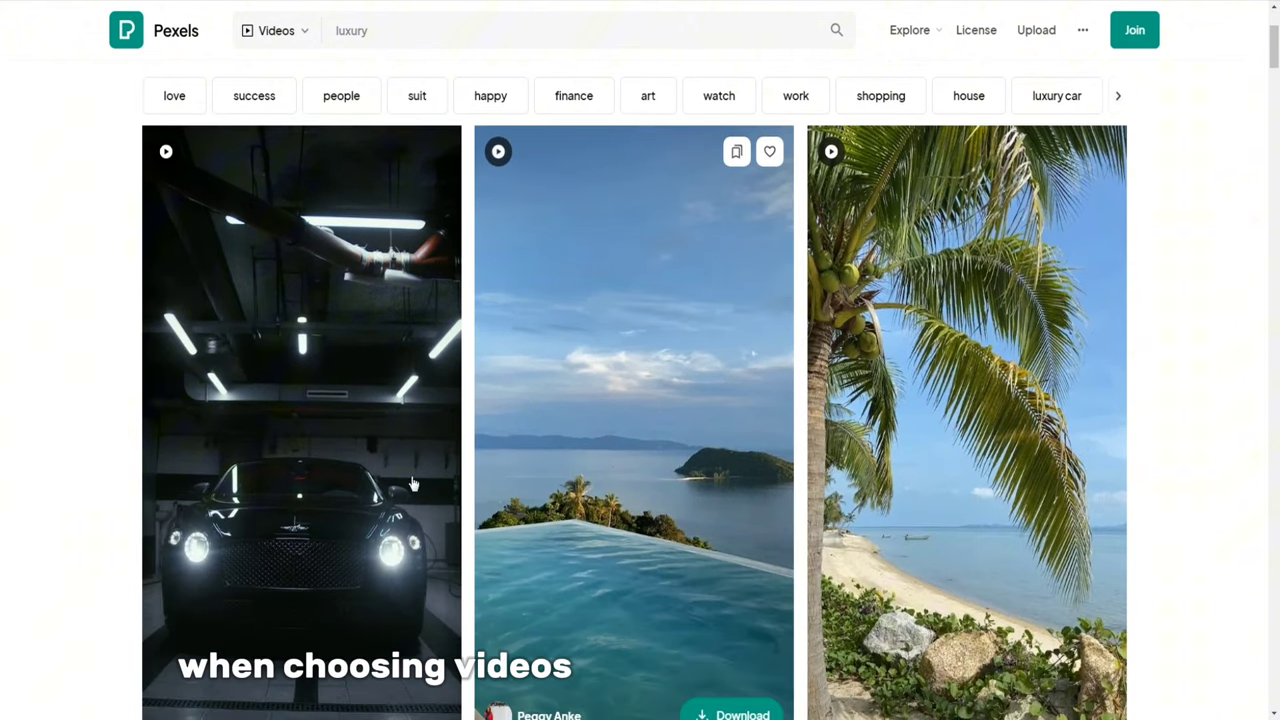
pyautogui.scroll(-2, 632, 430)
pyautogui.scroll(-1, 629, 457)
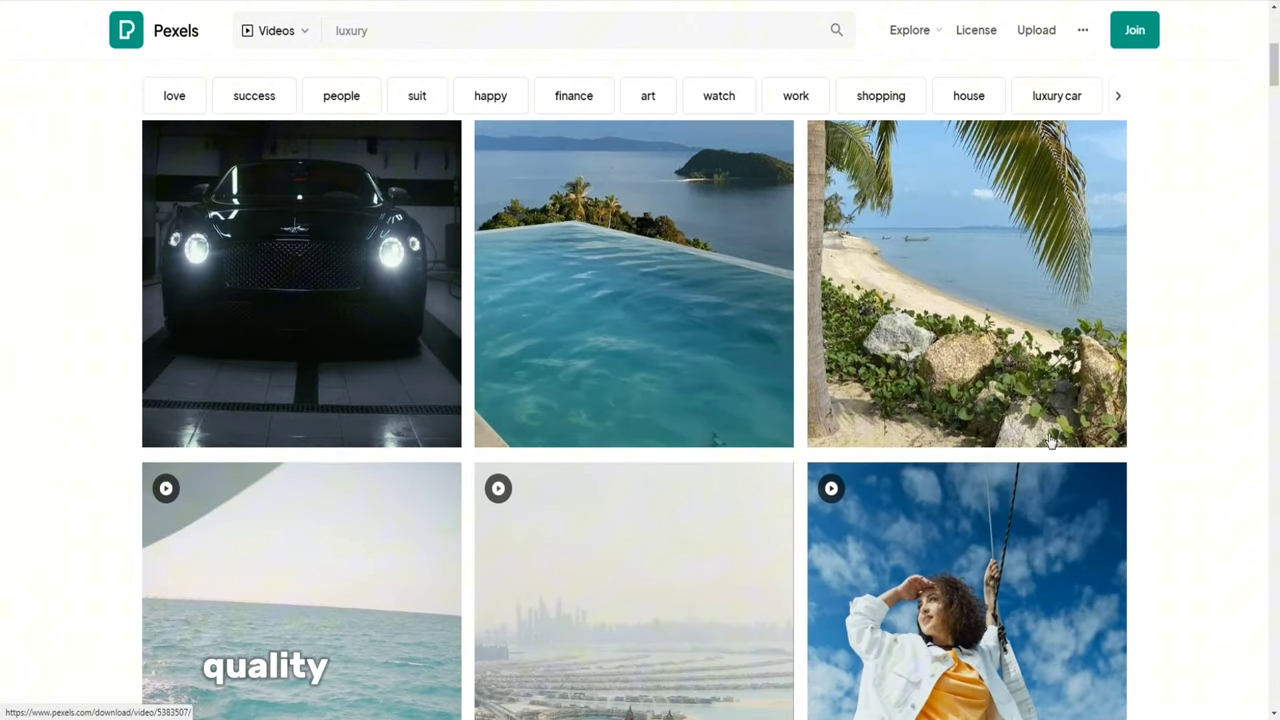
pyautogui.scroll(-2, 223, 560)
pyautogui.scroll(-2, 405, 566)
pyautogui.scroll(-1, 405, 566)
pyautogui.scroll(-1, 417, 600)
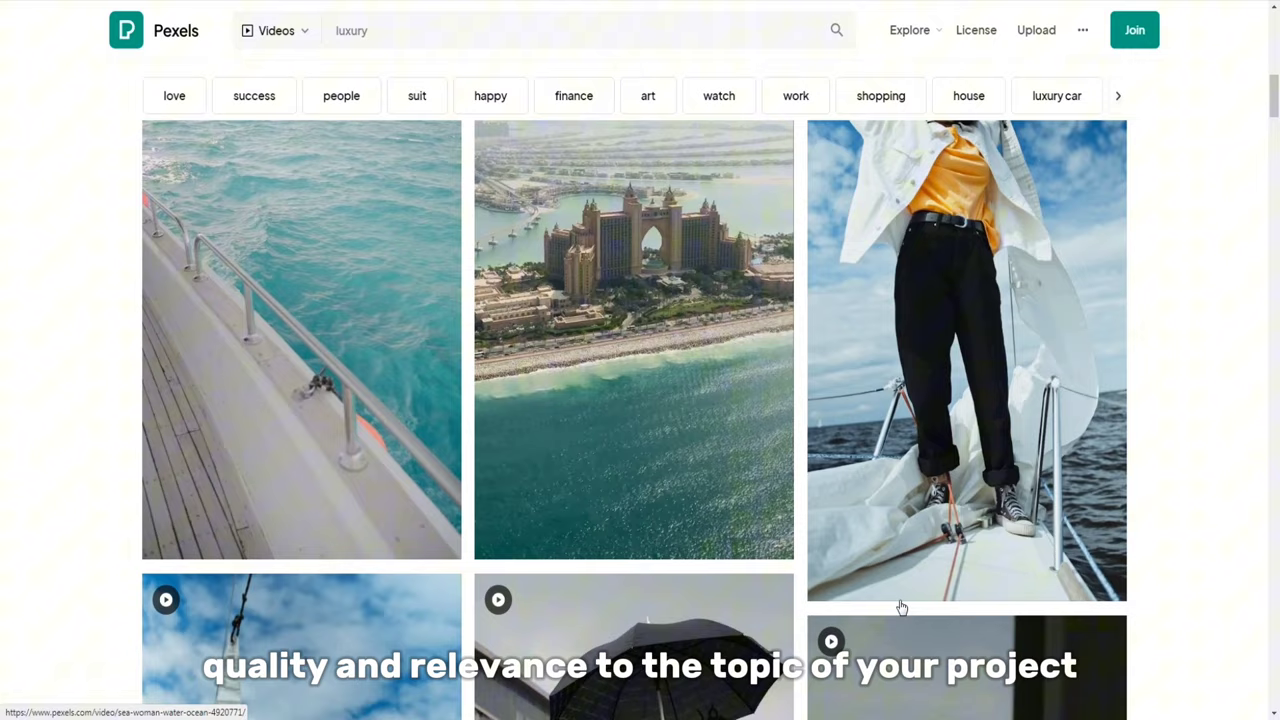
pyautogui.scroll(-2, 641, 561)
pyautogui.scroll(-2, 641, 561)
pyautogui.scroll(-1, 651, 606)
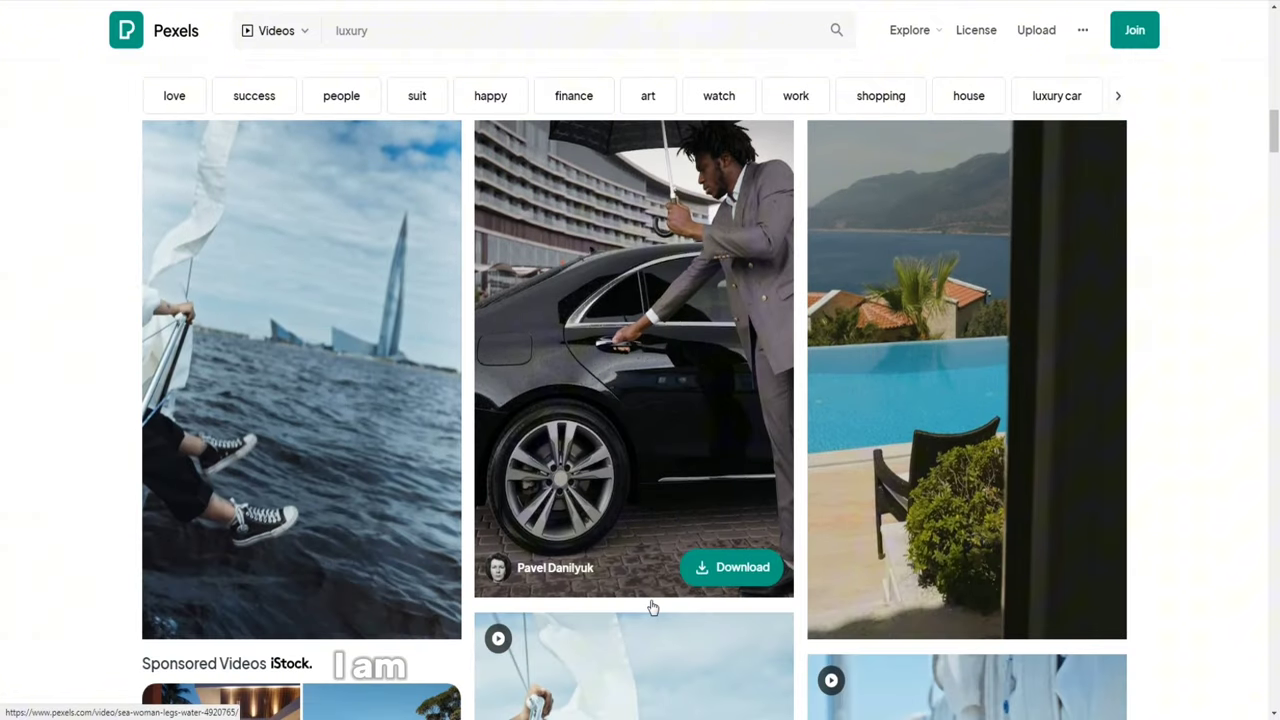
pyautogui.scroll(-3, 660, 590)
pyautogui.scroll(-2, 760, 580)
pyautogui.scroll(-3, 620, 466)
pyautogui.scroll(-3, 643, 480)
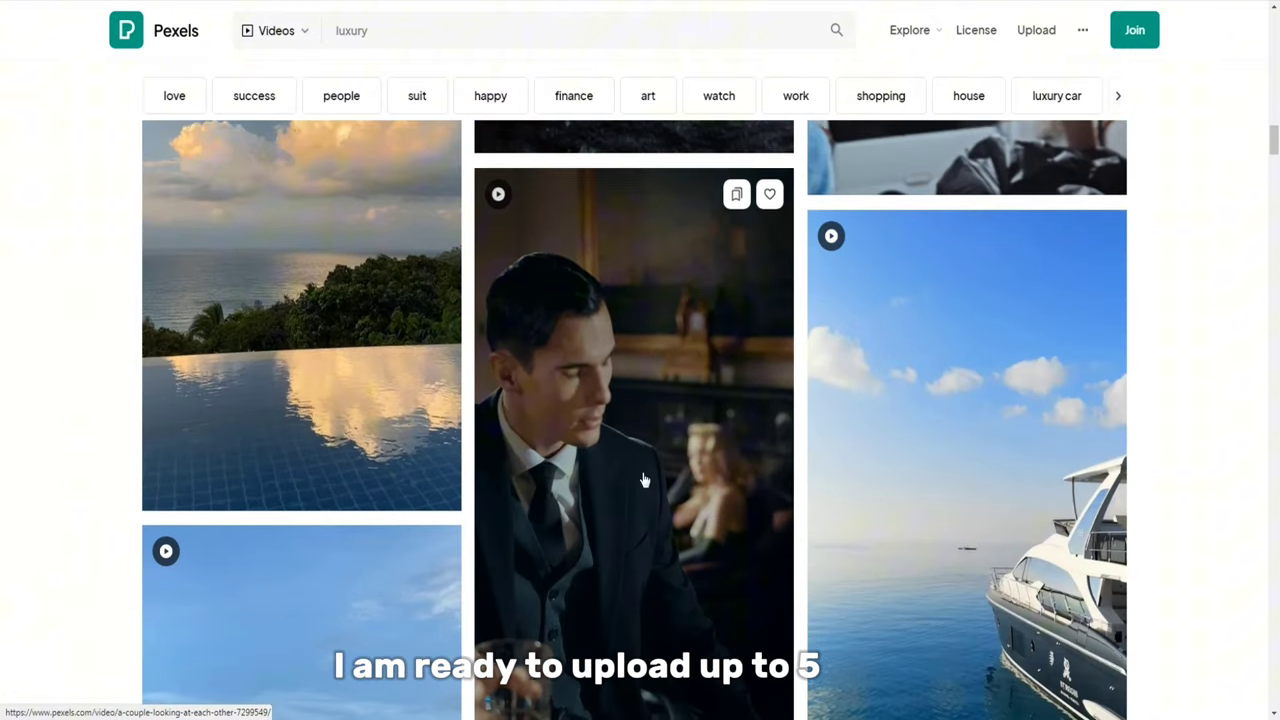
pyautogui.scroll(-2, 937, 537)
pyautogui.scroll(-2, 775, 516)
pyautogui.scroll(-1, 369, 463)
pyautogui.scroll(-1, 923, 491)
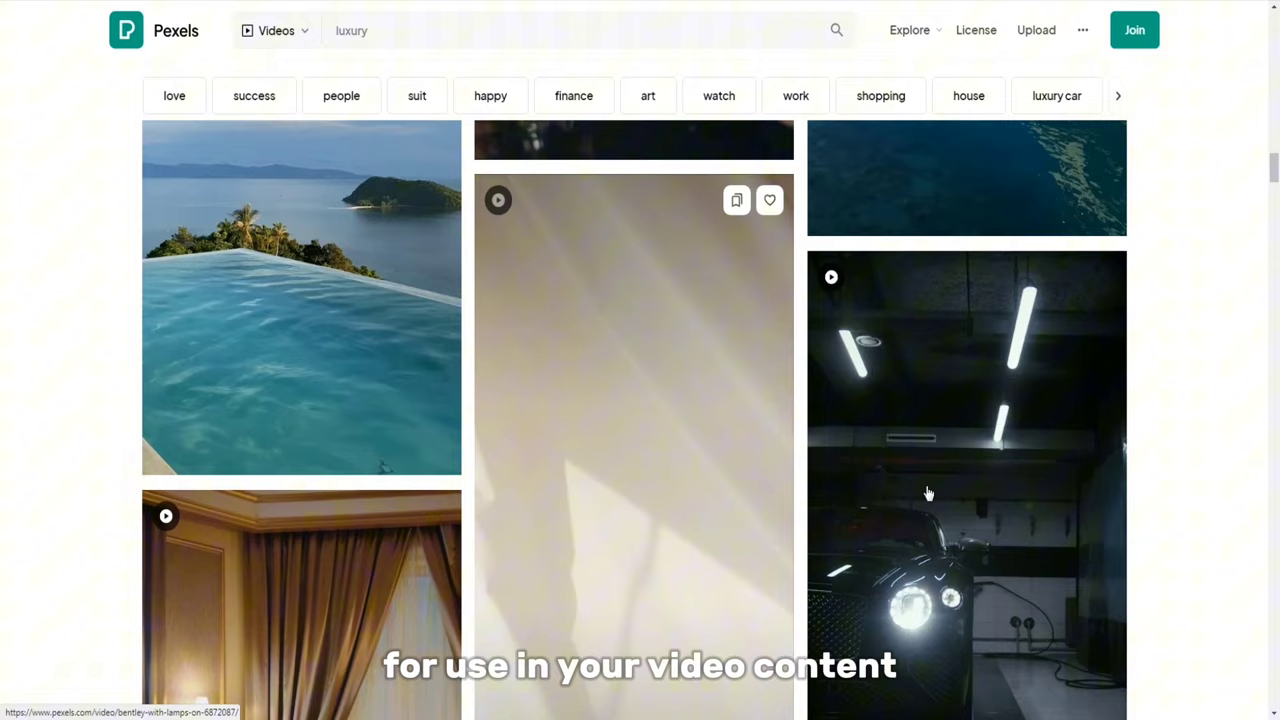
pyautogui.scroll(-2, 791, 526)
pyautogui.scroll(-1, 1101, 493)
pyautogui.scroll(-1, 849, 506)
pyautogui.scroll(-3, 1063, 461)
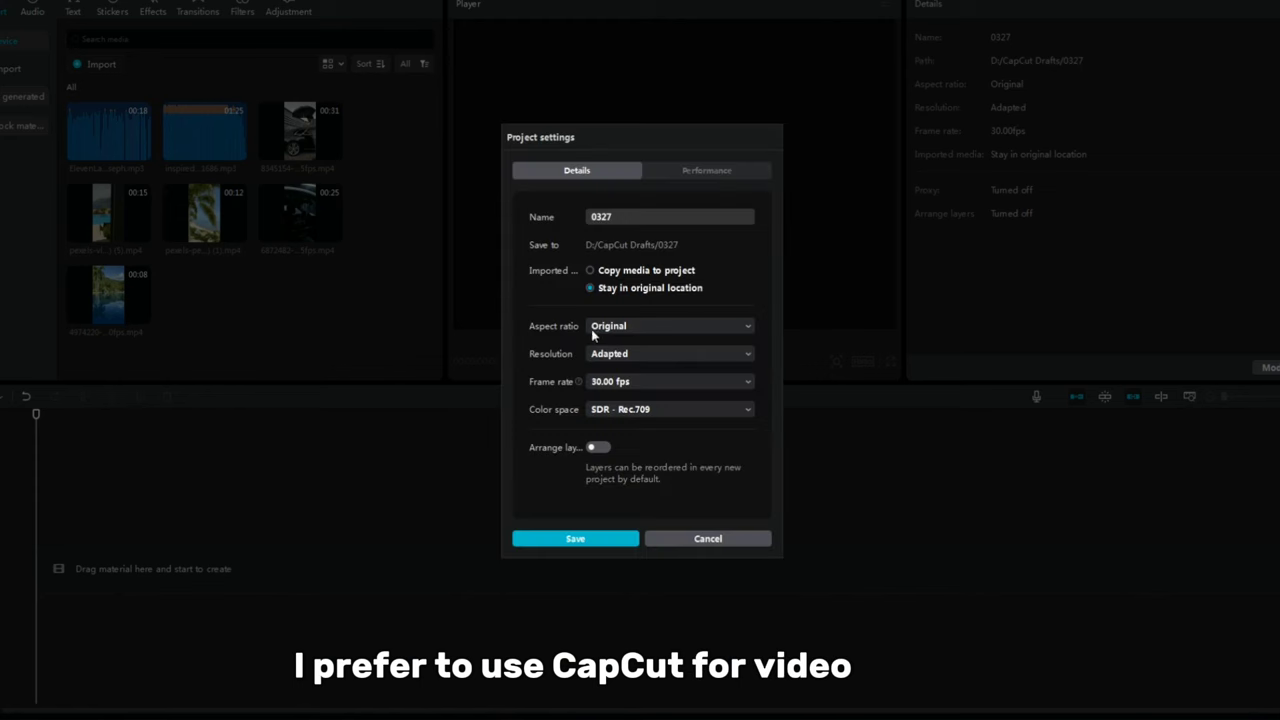
# Step: Change the project aspect ratio to 9:16 and save the settings
pyautogui.click(600, 326)
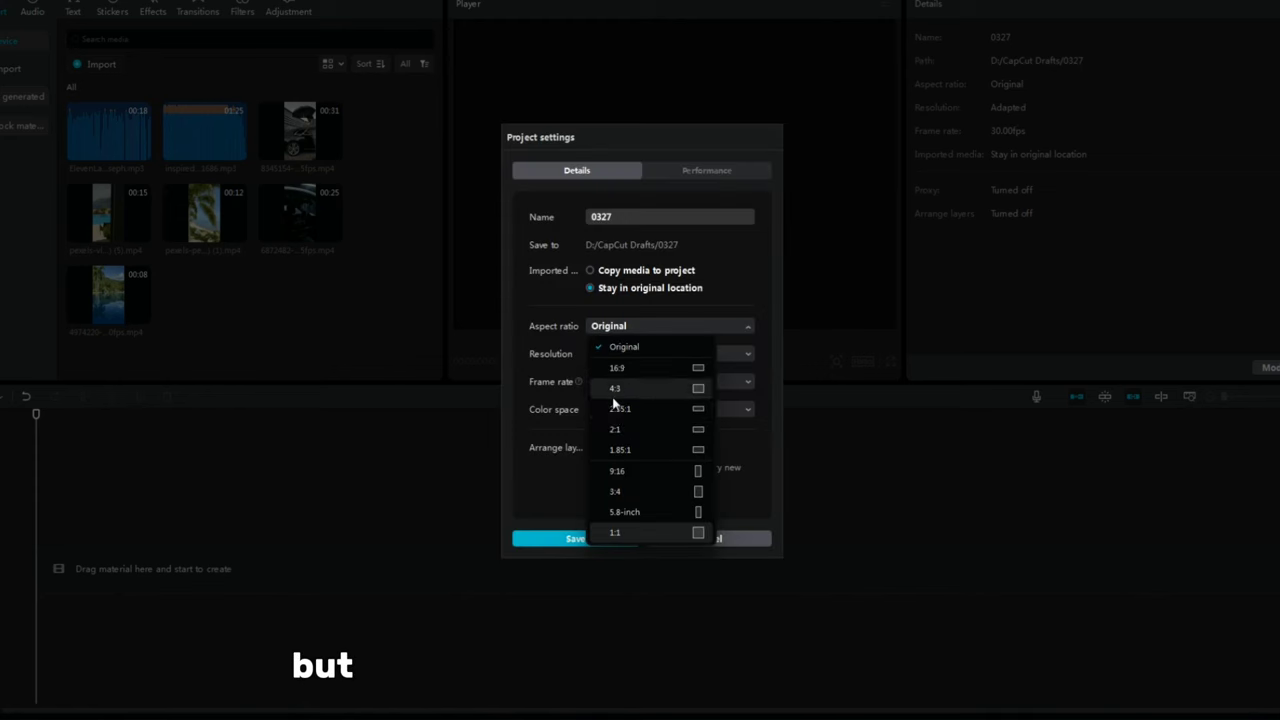
pyautogui.click(610, 471)
pyautogui.click(574, 540)
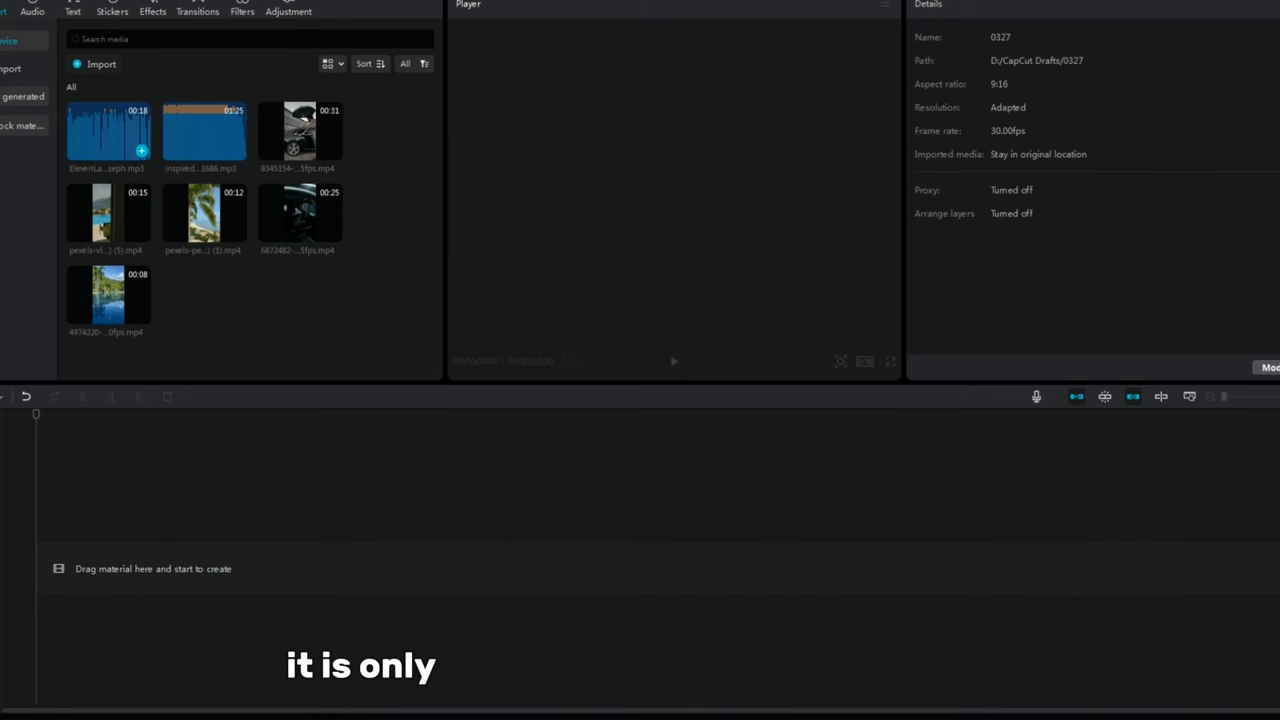
# Step: Add the voiceover, music and Pexels clips to the timeline, lowering music to -14.7dB
pyautogui.click(141, 151)
pyautogui.click(235, 152)
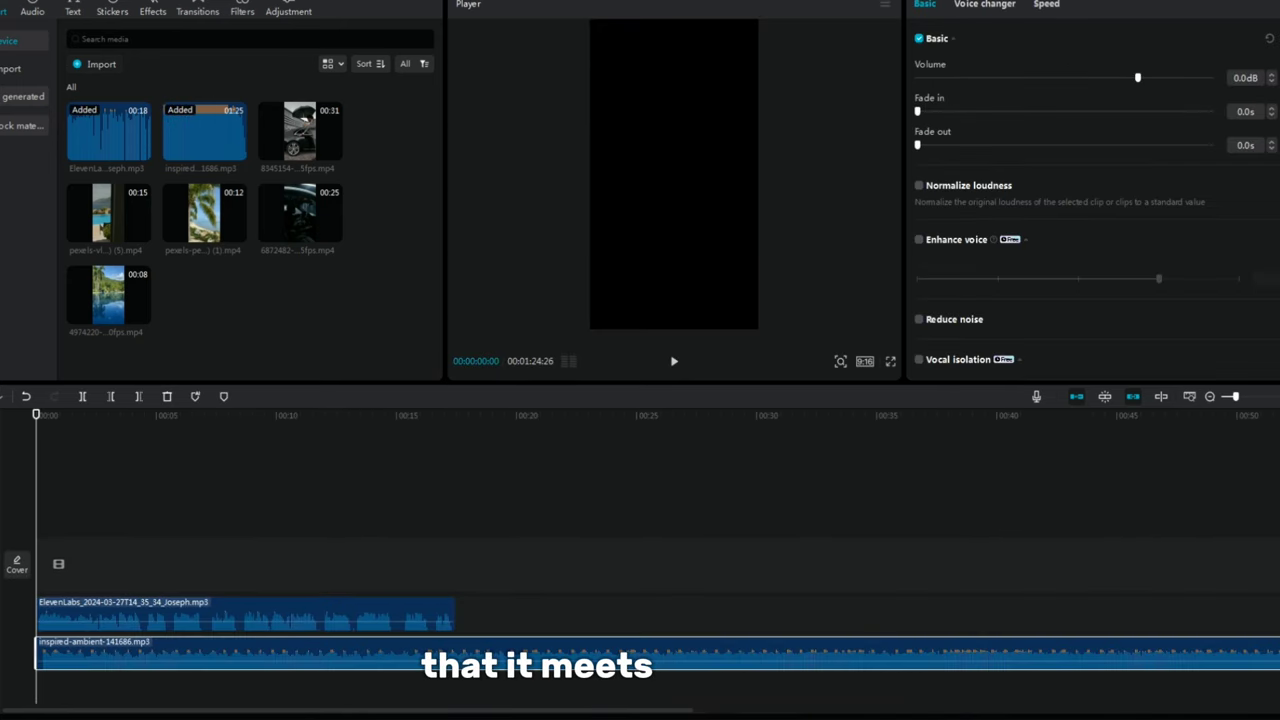
pyautogui.click(333, 151)
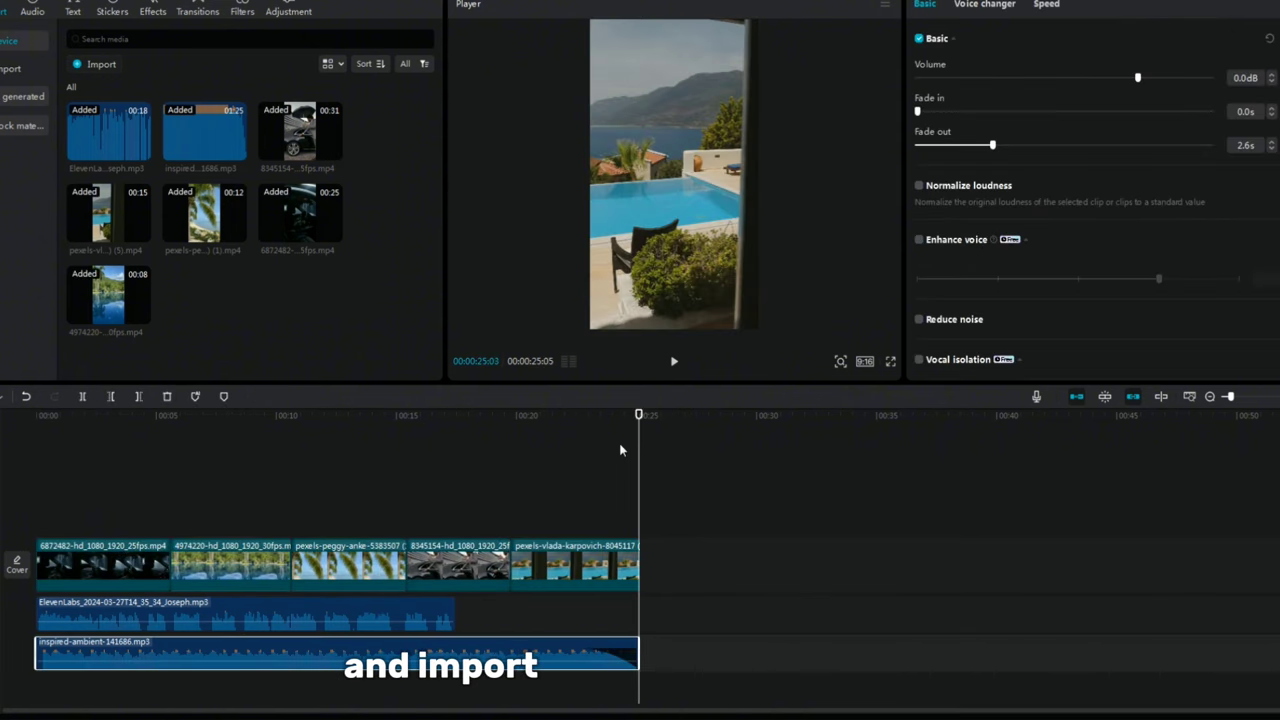
pyautogui.moveTo(1139, 79); pyautogui.dragTo(1082, 86)
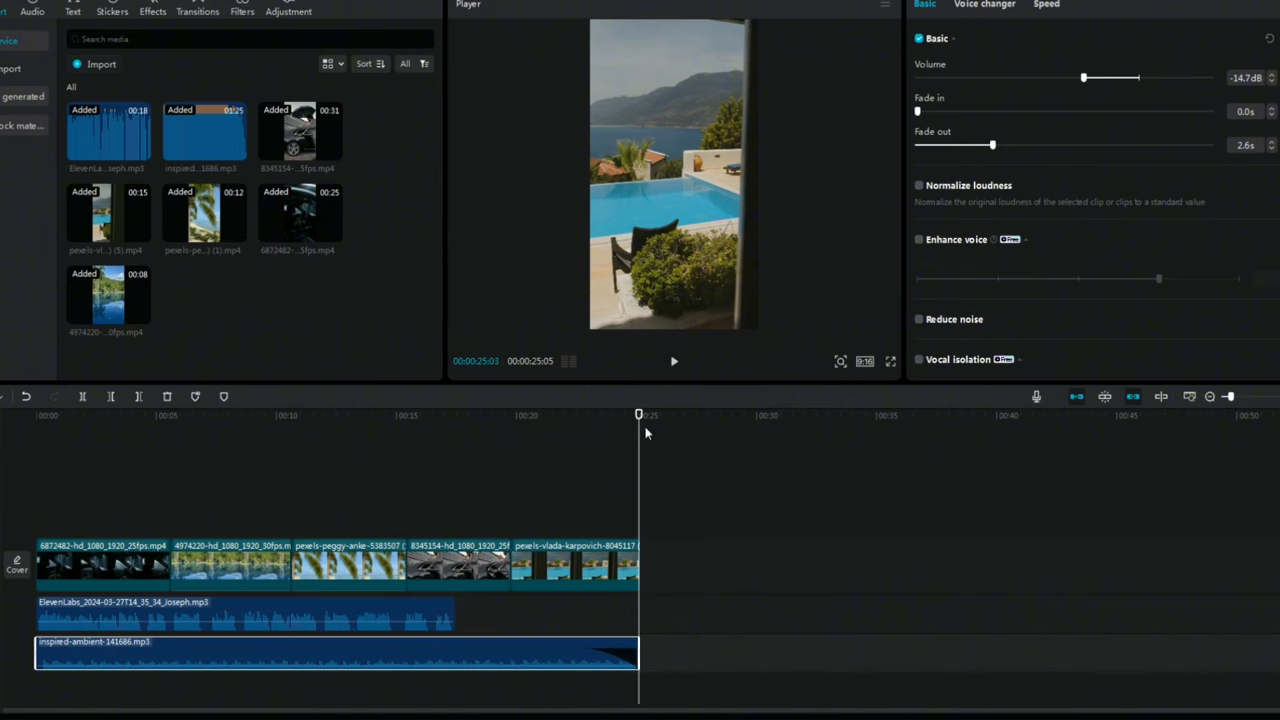
# Step: Keyframe the last clip's opacity down to 0% so it fades out at the end
pyautogui.click(564, 545)
pyautogui.scroll(-3, 1243, 251)
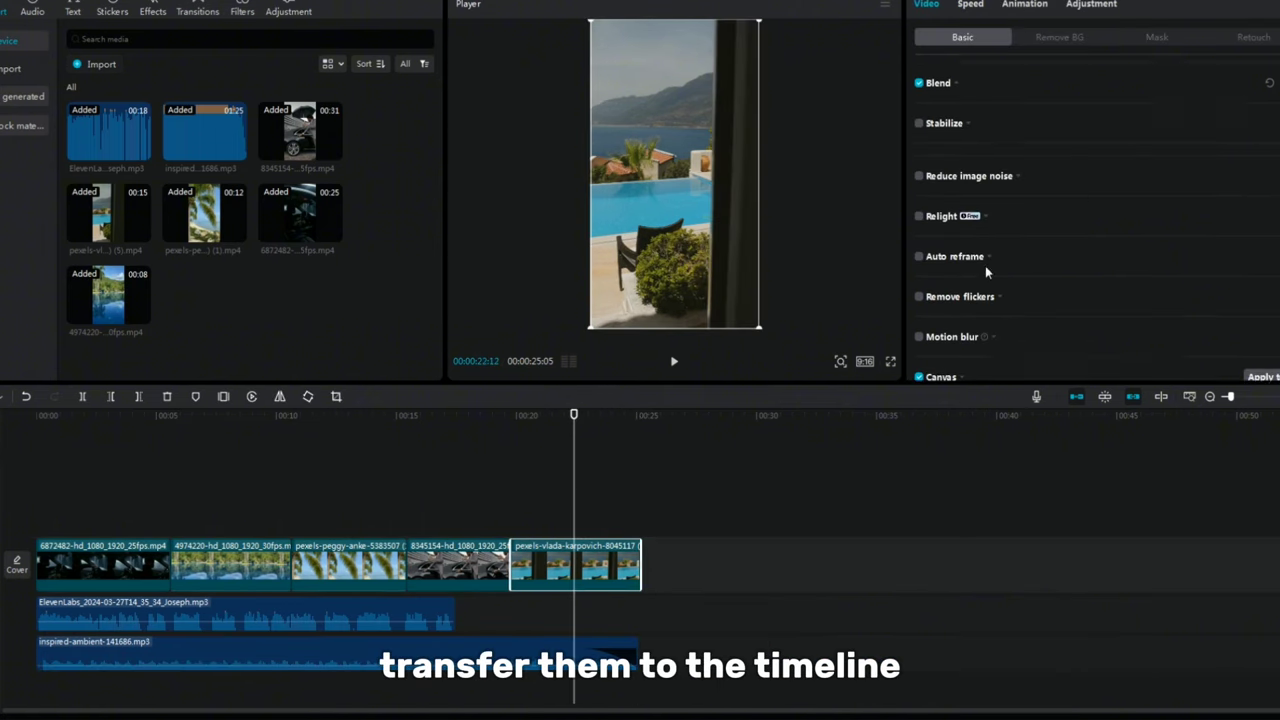
pyautogui.scroll(3, 986, 271)
pyautogui.click(1266, 266)
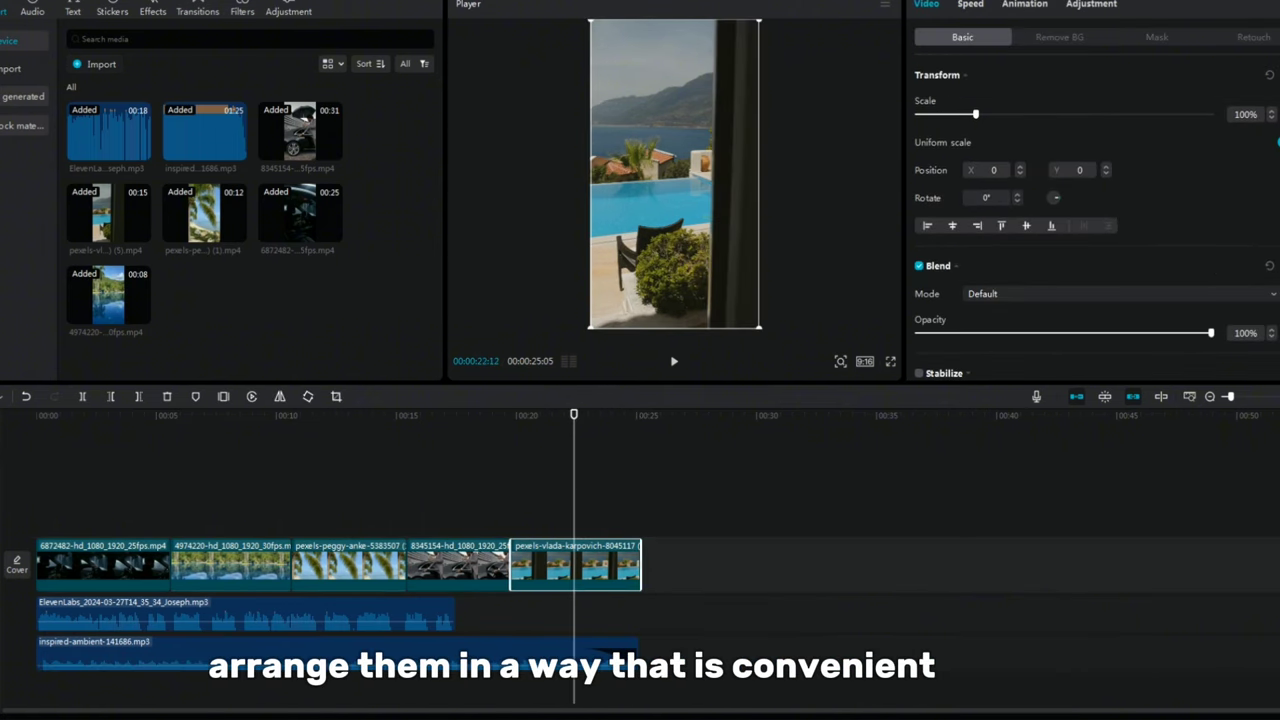
pyautogui.click(636, 498)
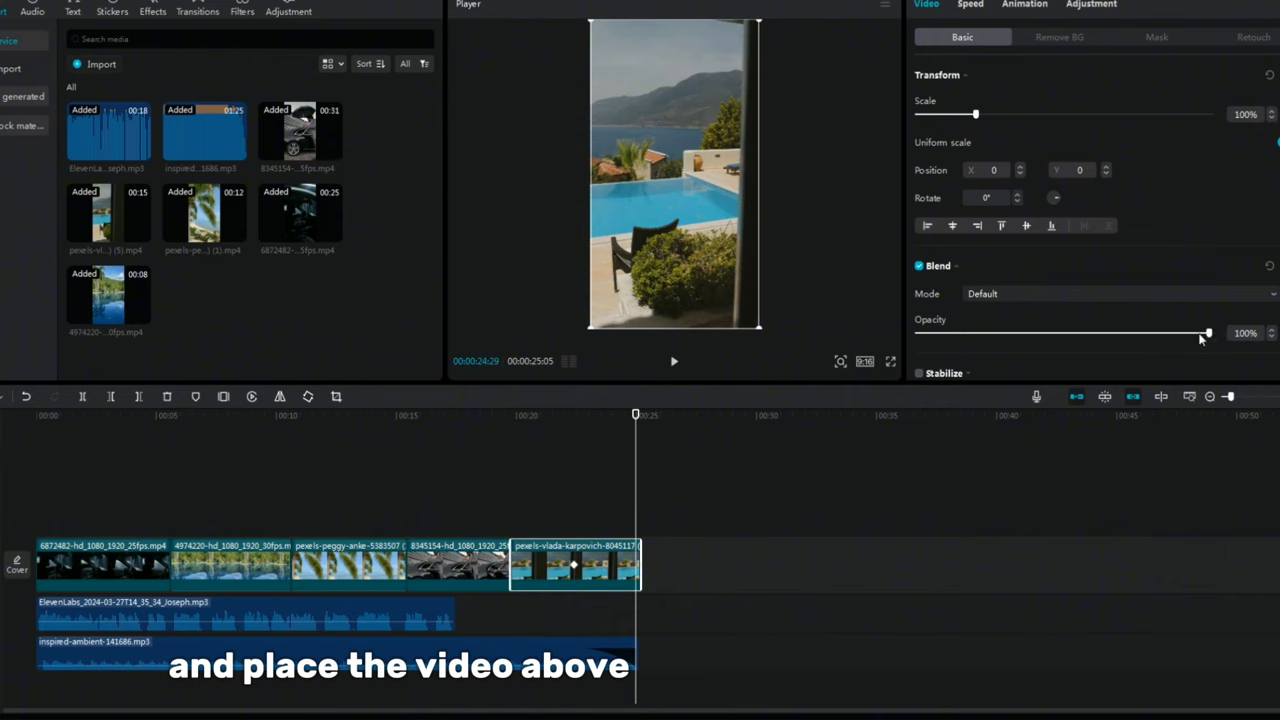
pyautogui.moveTo(1201, 338); pyautogui.dragTo(1211, 333)
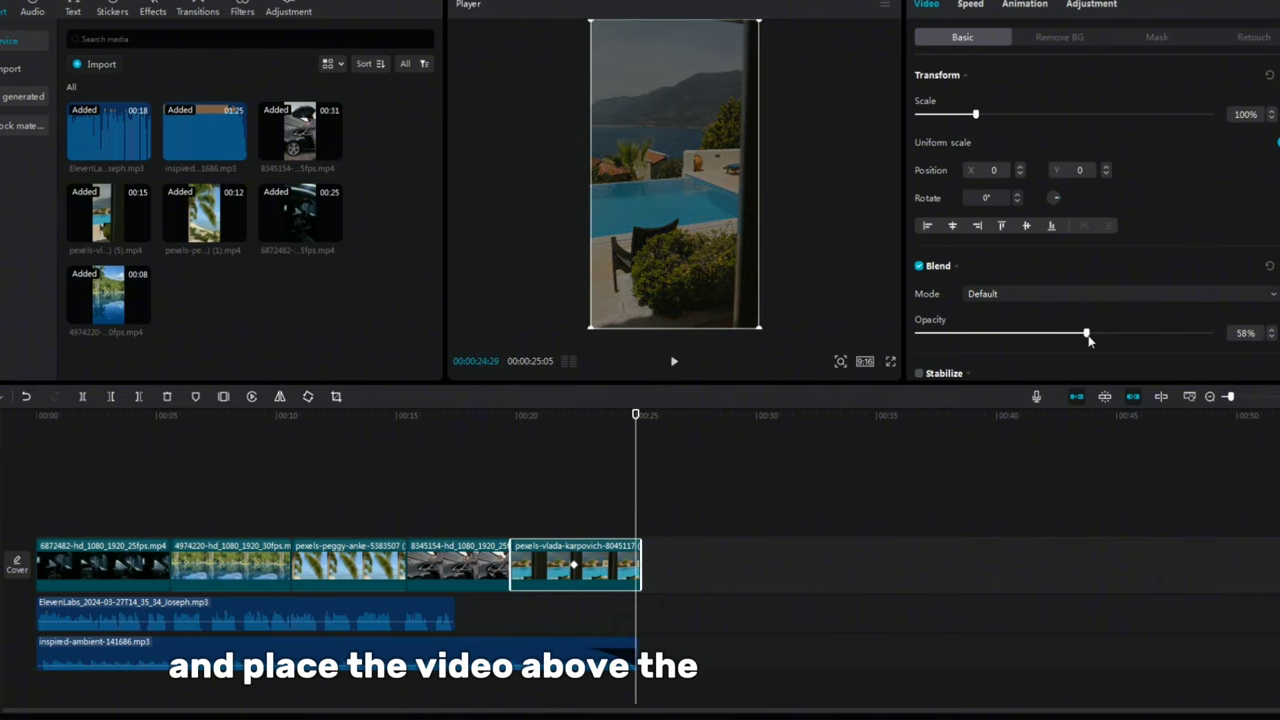
pyautogui.click(27, 398)
pyautogui.moveTo(1211, 335); pyautogui.dragTo(896, 344)
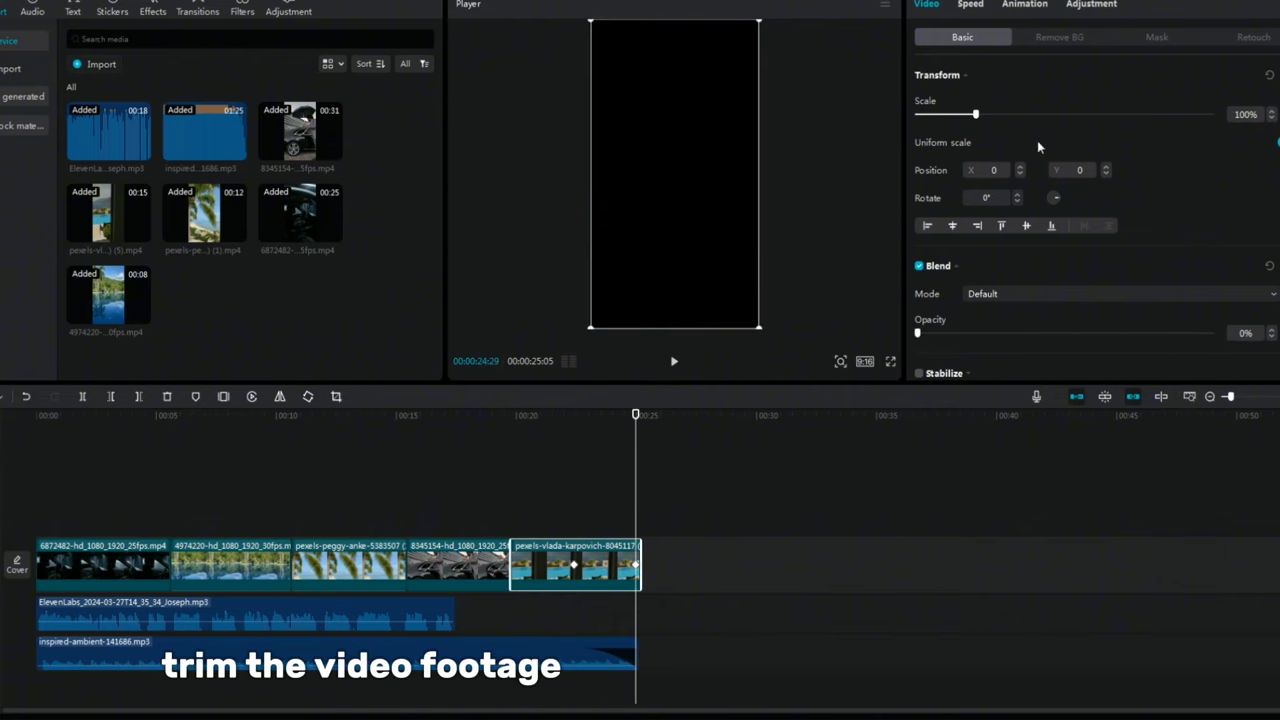
pyautogui.click(705, 540)
# Step: Generate English auto captions from the voiceover
pyautogui.click(73, 11)
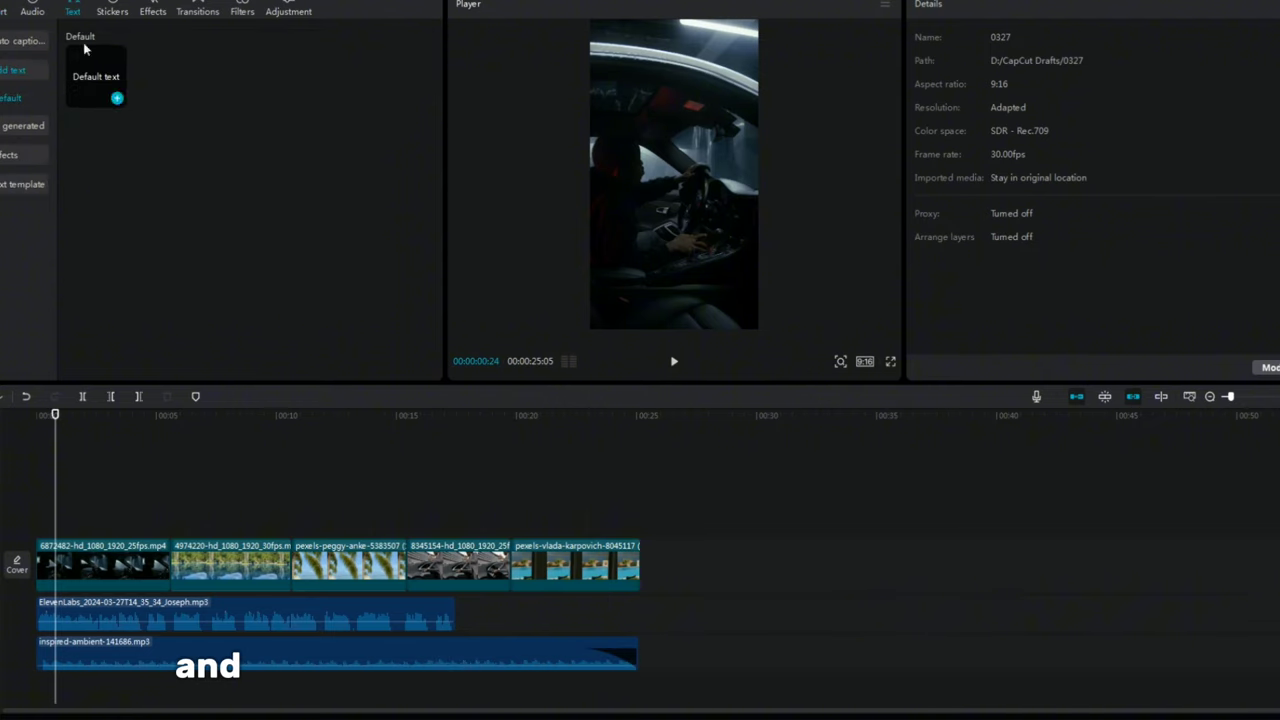
pyautogui.click(25, 41)
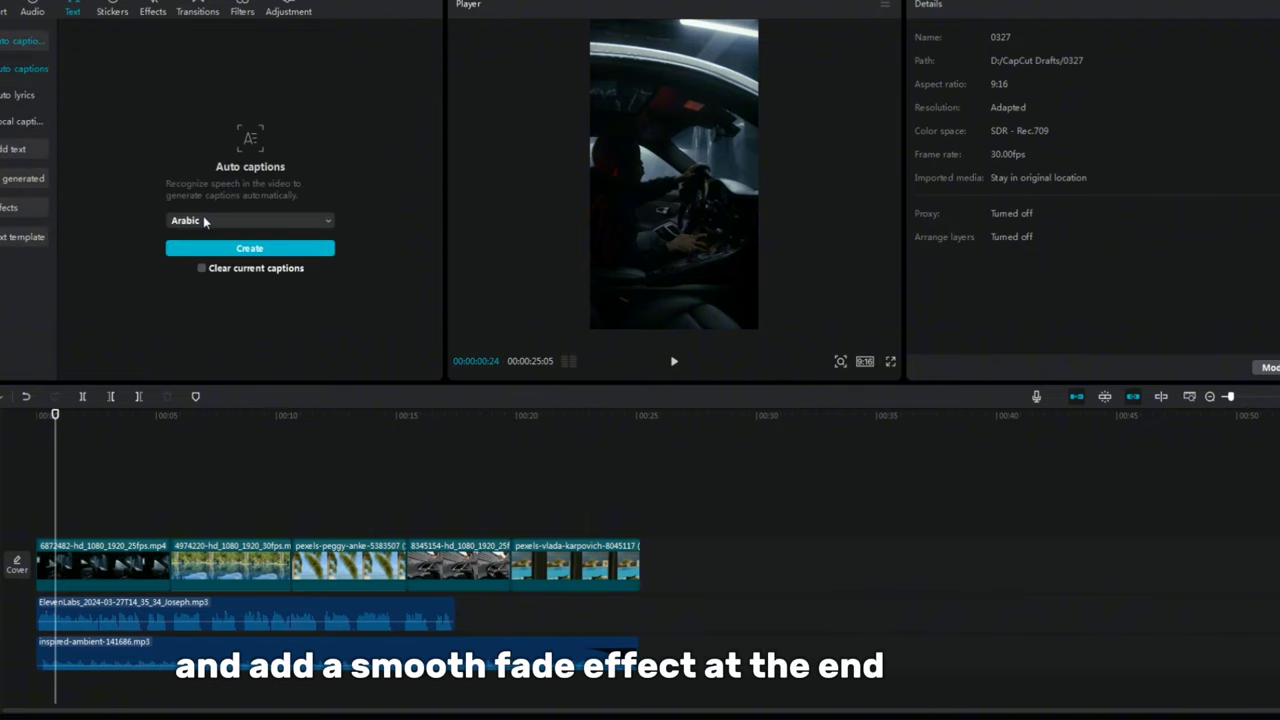
pyautogui.click(204, 221)
pyautogui.click(196, 360)
pyautogui.click(243, 254)
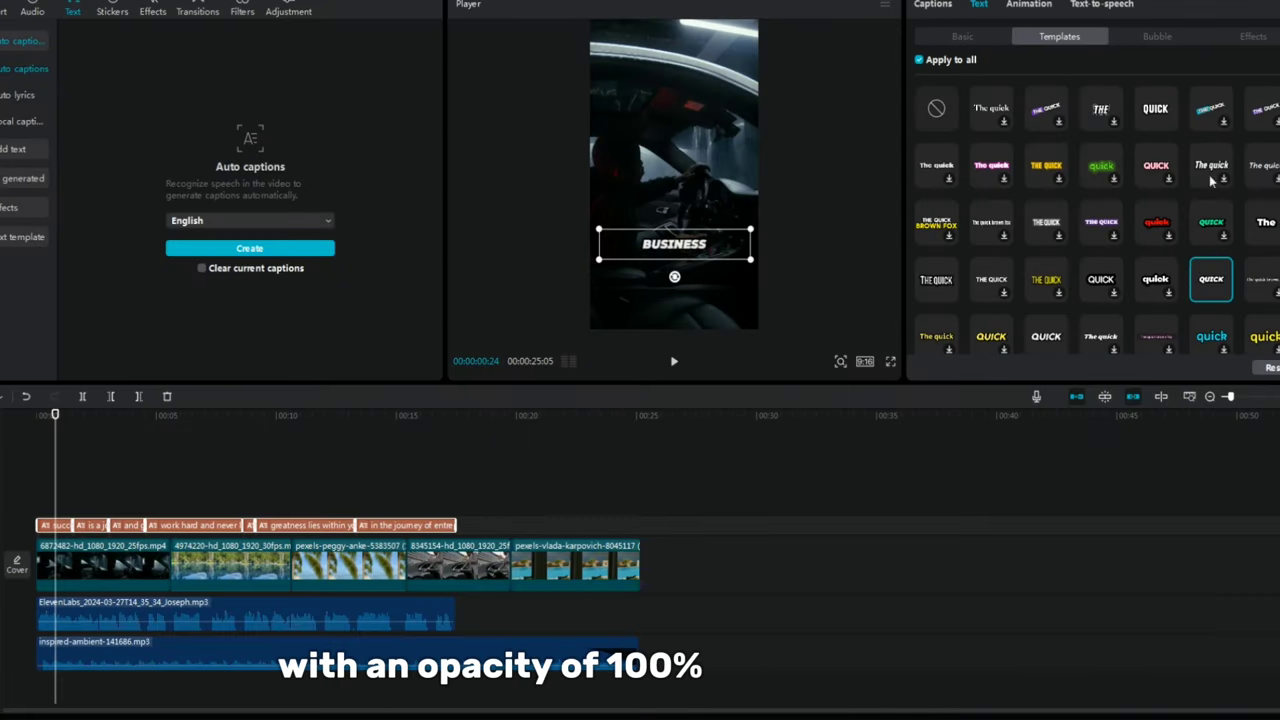
# Step: Apply a bold caption style template and browse the caption animation presets
pyautogui.click(964, 37)
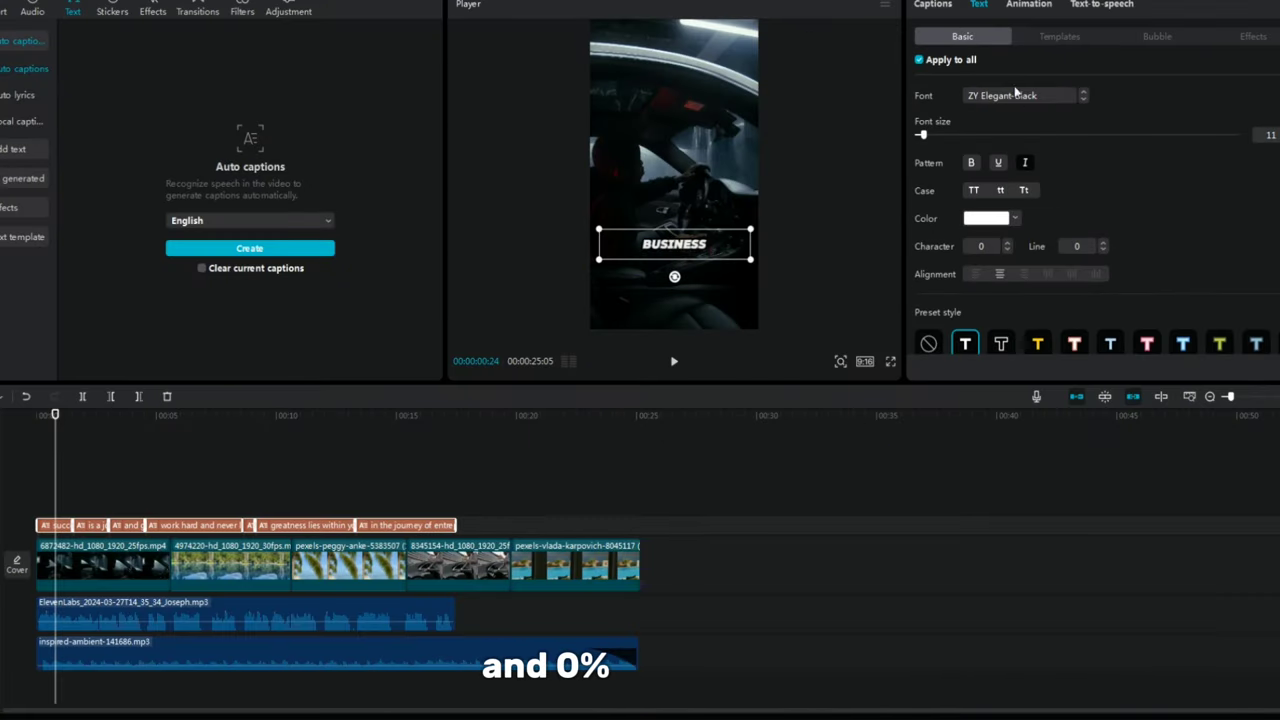
pyautogui.click(1059, 36)
pyautogui.scroll(-5, 1100, 278)
pyautogui.click(1028, 4)
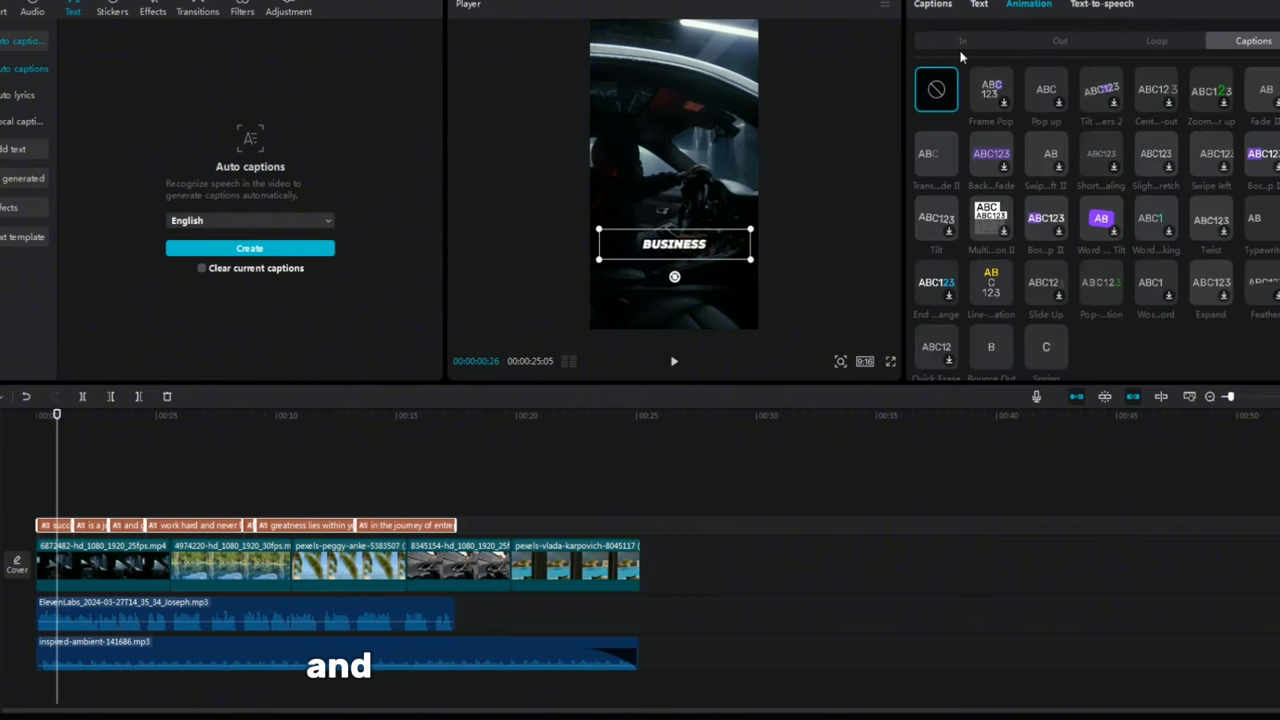
pyautogui.click(964, 45)
pyautogui.click(1253, 40)
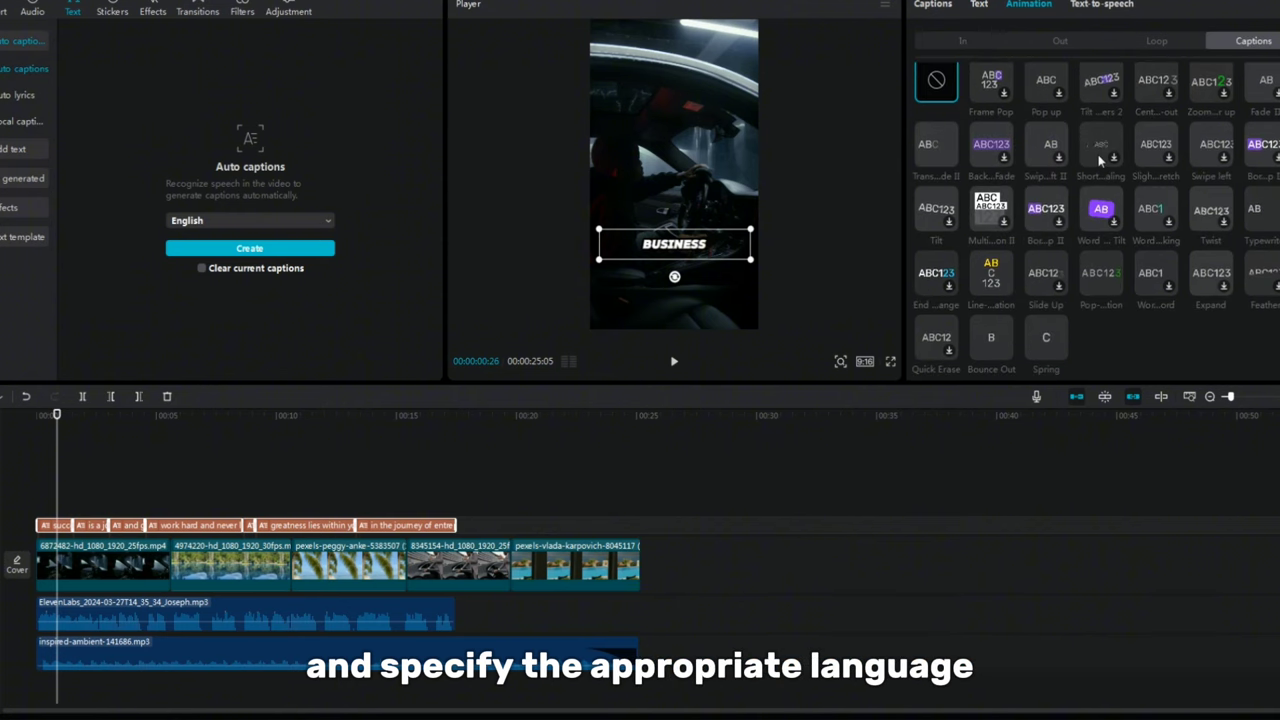
pyautogui.click(979, 4)
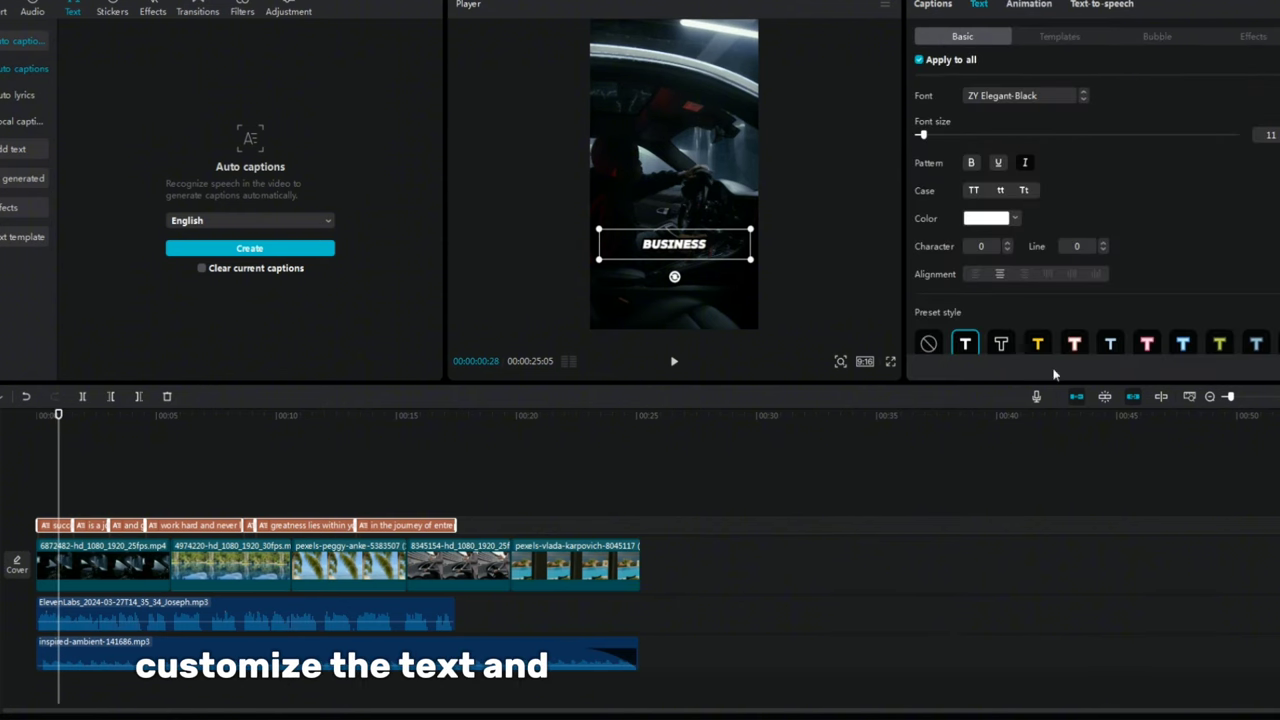
pyautogui.click(1059, 36)
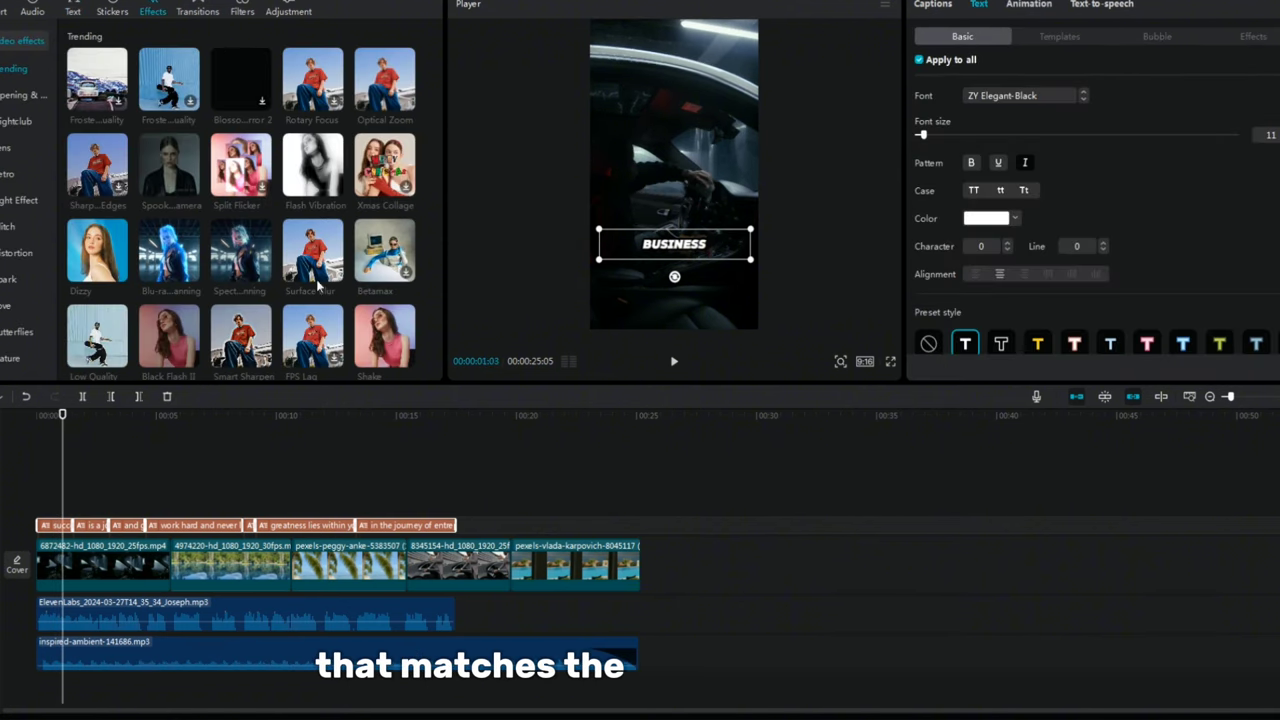
# Step: Stretch a Vignette effect across the video and add Pull Out, Inhale and blur transitions between clips
pyautogui.scroll(-5, 146, 178)
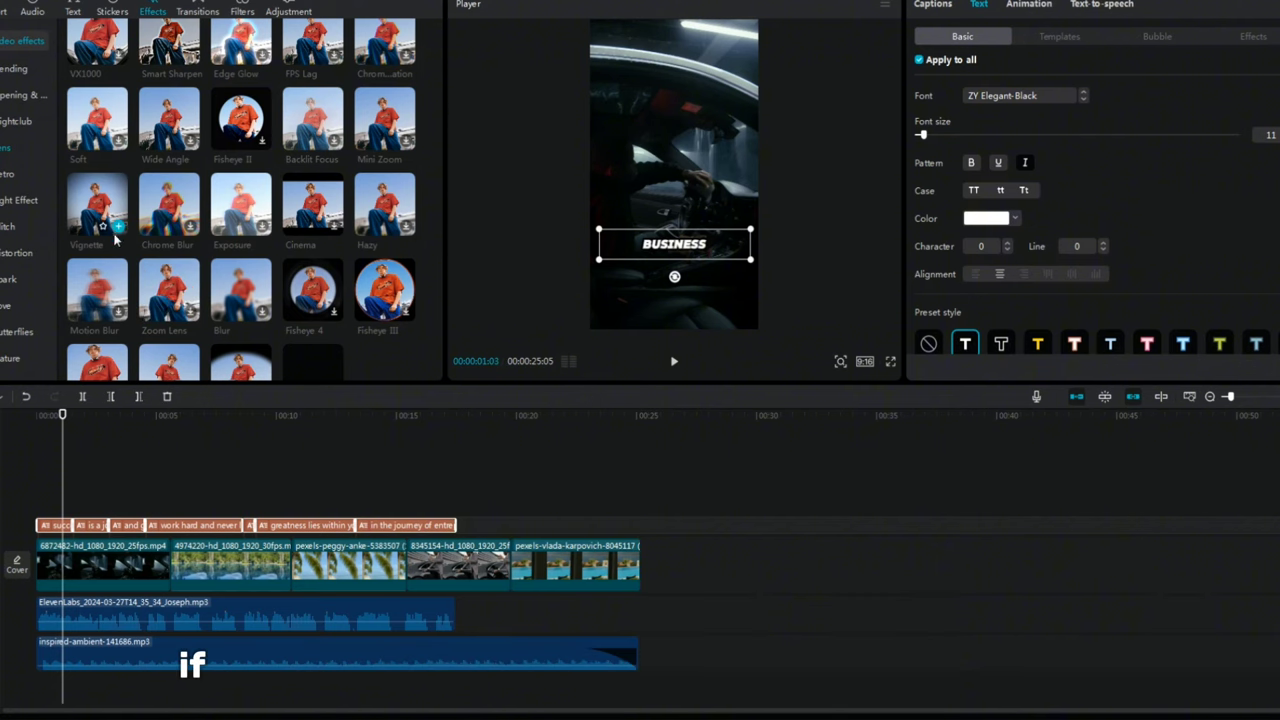
pyautogui.moveTo(82, 513)
pyautogui.mouseDown()
pyautogui.moveTo(63, 513)
pyautogui.moveTo(641, 505)
pyautogui.mouseUp()
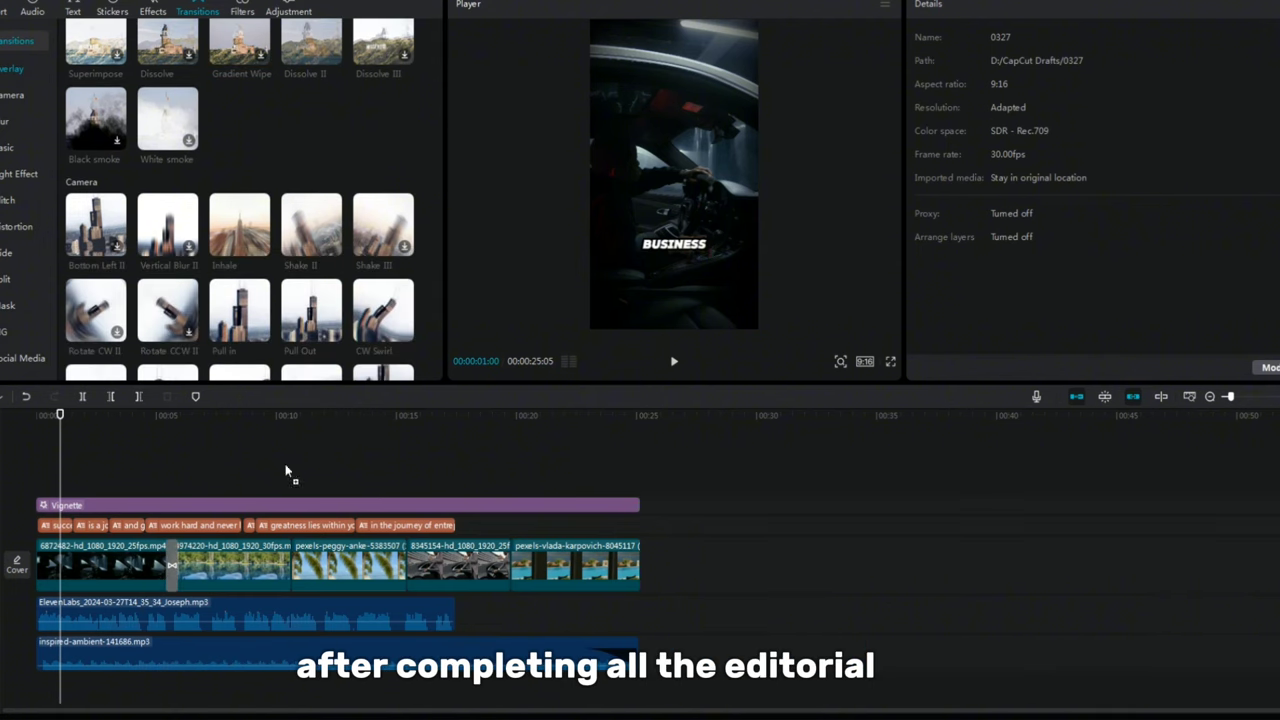
pyautogui.moveTo(286, 470); pyautogui.dragTo(290, 578)
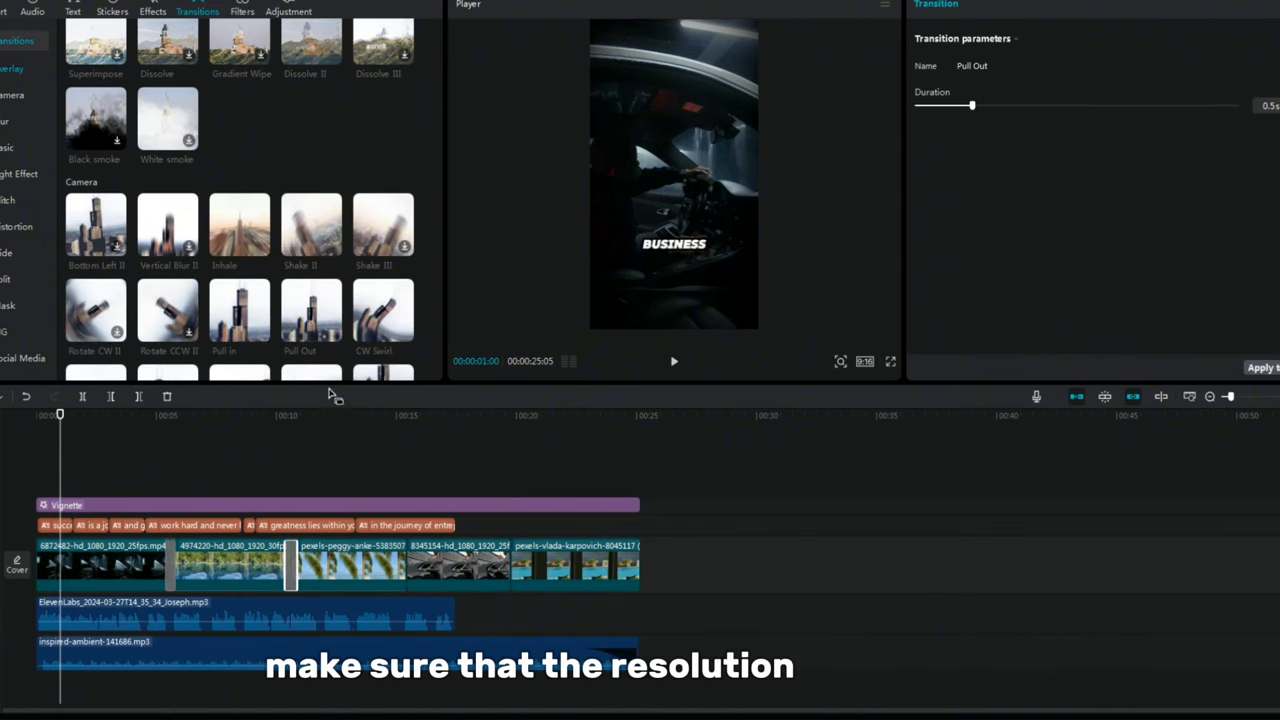
pyautogui.moveTo(239, 224); pyautogui.dragTo(406, 561)
pyautogui.click(726, 391)
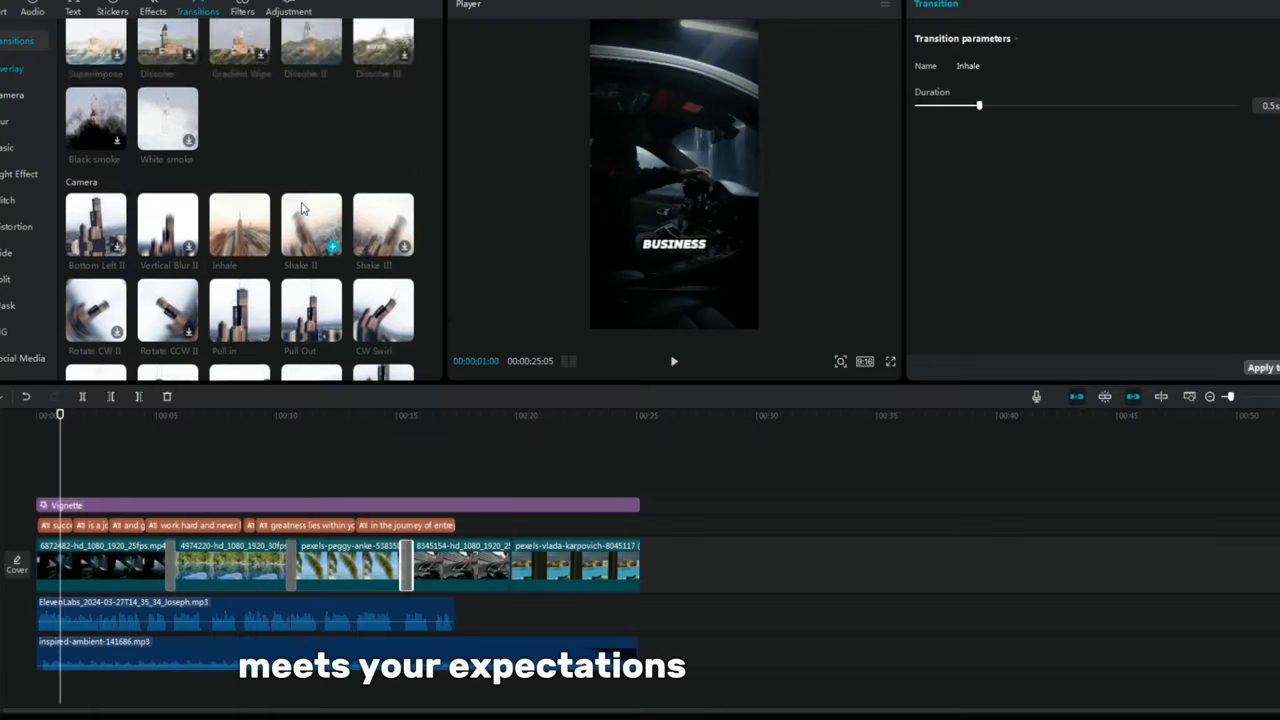
pyautogui.scroll(-3, 340, 207)
pyautogui.scroll(-2, 340, 207)
pyautogui.scroll(-3, 293, 295)
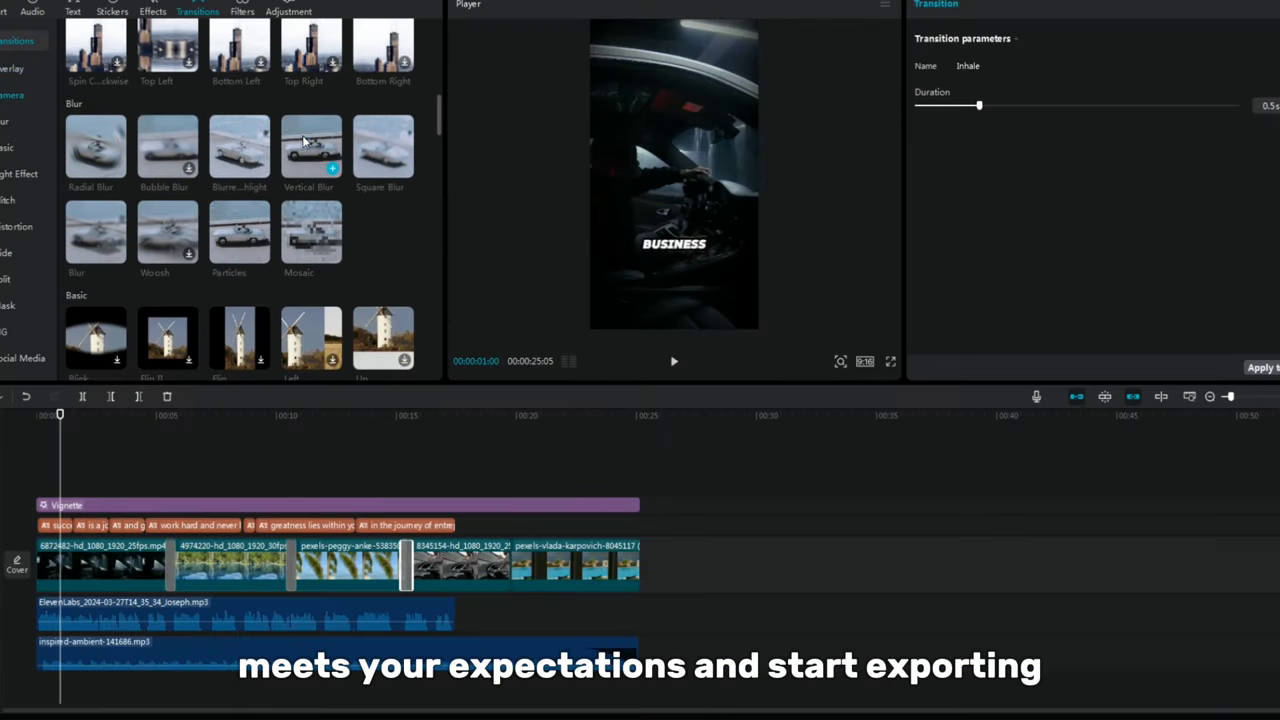
pyautogui.moveTo(239, 145); pyautogui.dragTo(510, 565)
pyautogui.click(84, 450)
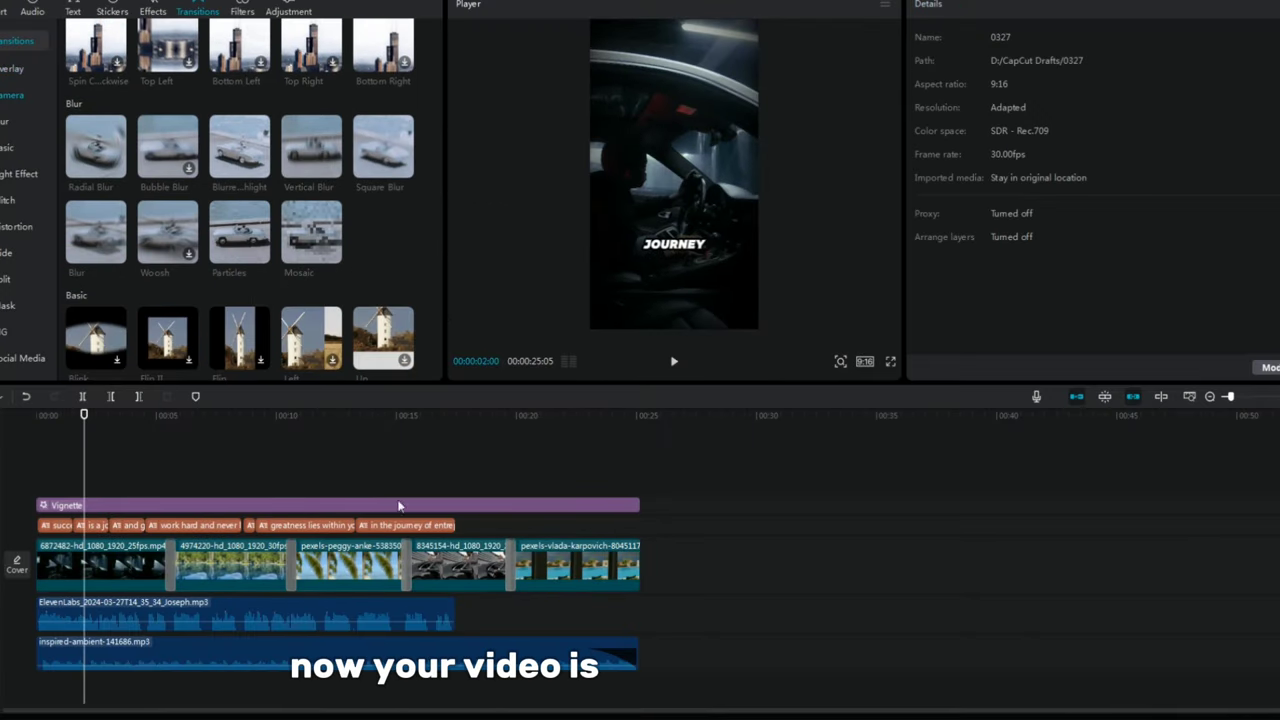